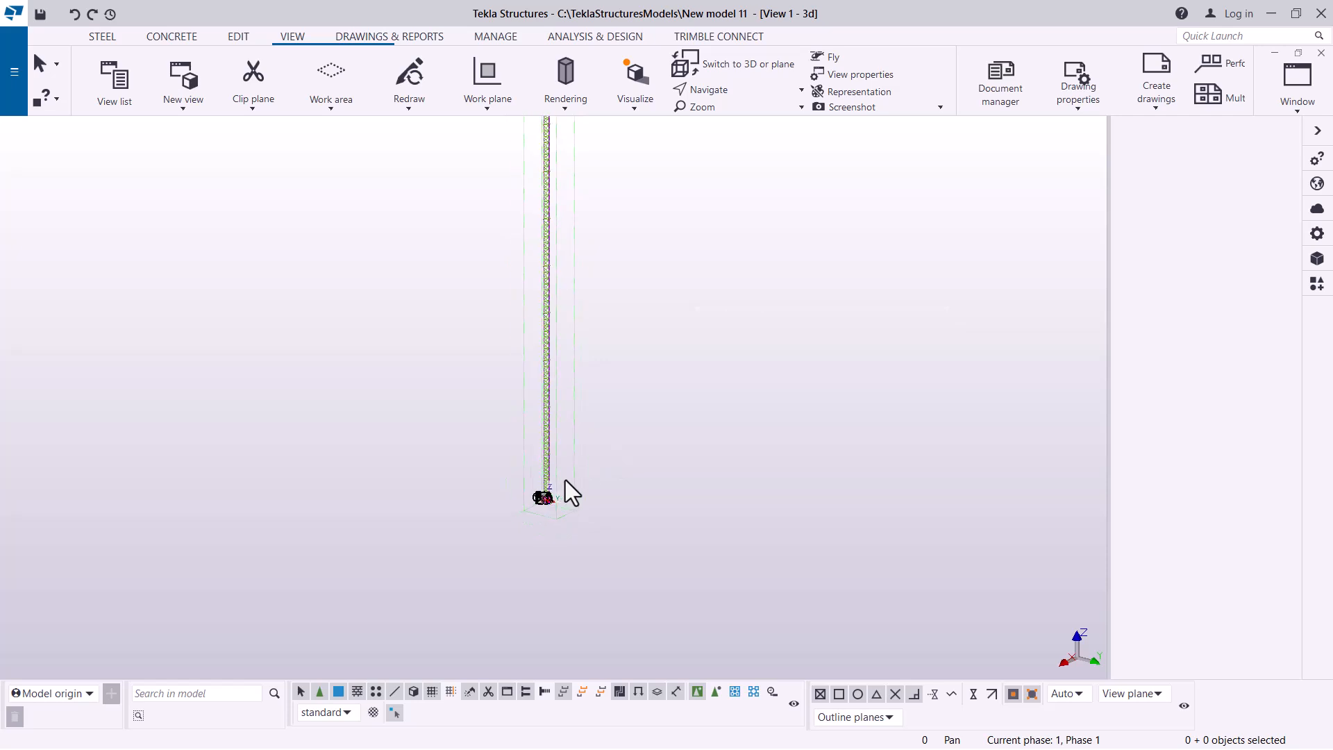
Step: Delete the stacked upper sections of the lattice tower so only the lowest section remains
{"action": "left_click_drag", "start_coordinate": [669, 202], "coordinate": [423, 461]}
{"action": "key", "text": "Escape"}
{"action": "scroll", "coordinate": [562, 476], "scroll_direction": "up", "scroll_amount": 3}
{"action": "scroll", "coordinate": [561, 477], "scroll_direction": "up", "scroll_amount": 5}
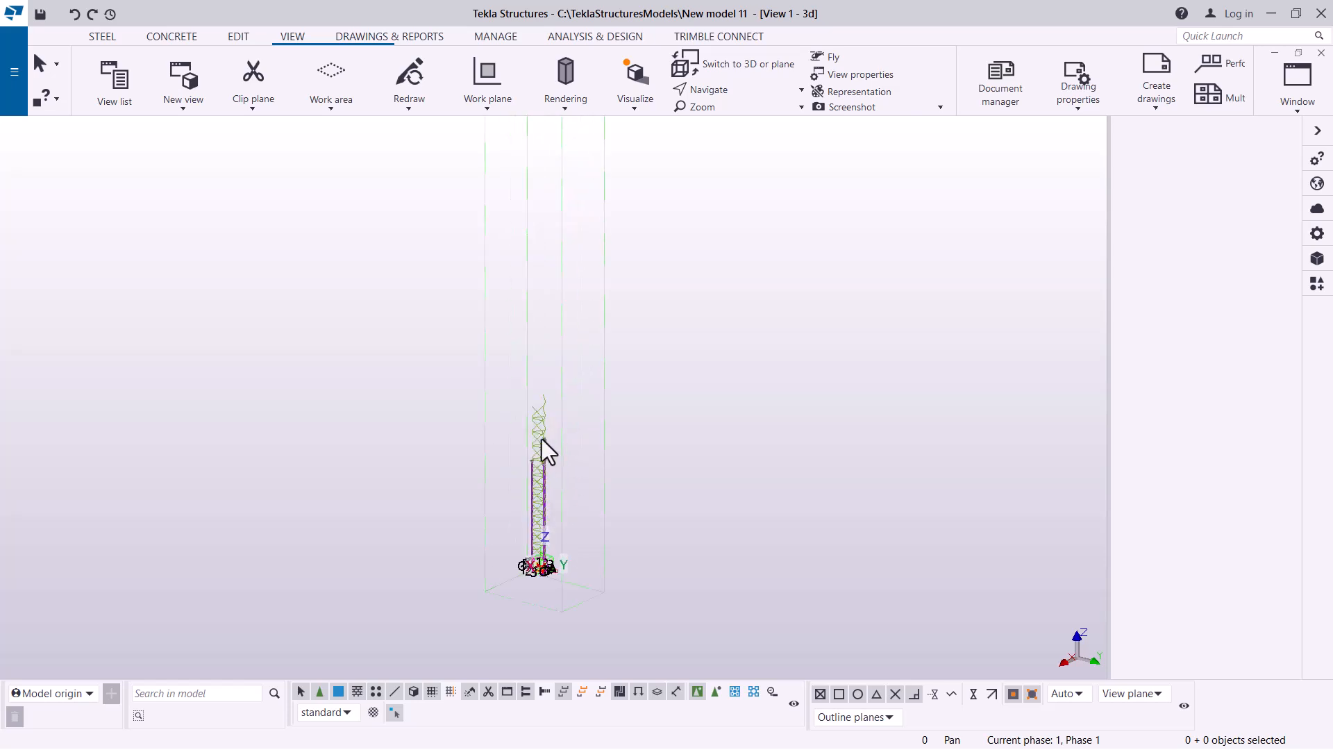
{"action": "left_click_drag", "start_coordinate": [628, 230], "coordinate": [409, 527]}
{"action": "key", "text": "Delete"}
{"action": "scroll", "coordinate": [515, 382], "scroll_direction": "down", "scroll_amount": 2}
{"action": "scroll", "coordinate": [559, 534], "scroll_direction": "up", "scroll_amount": 4}
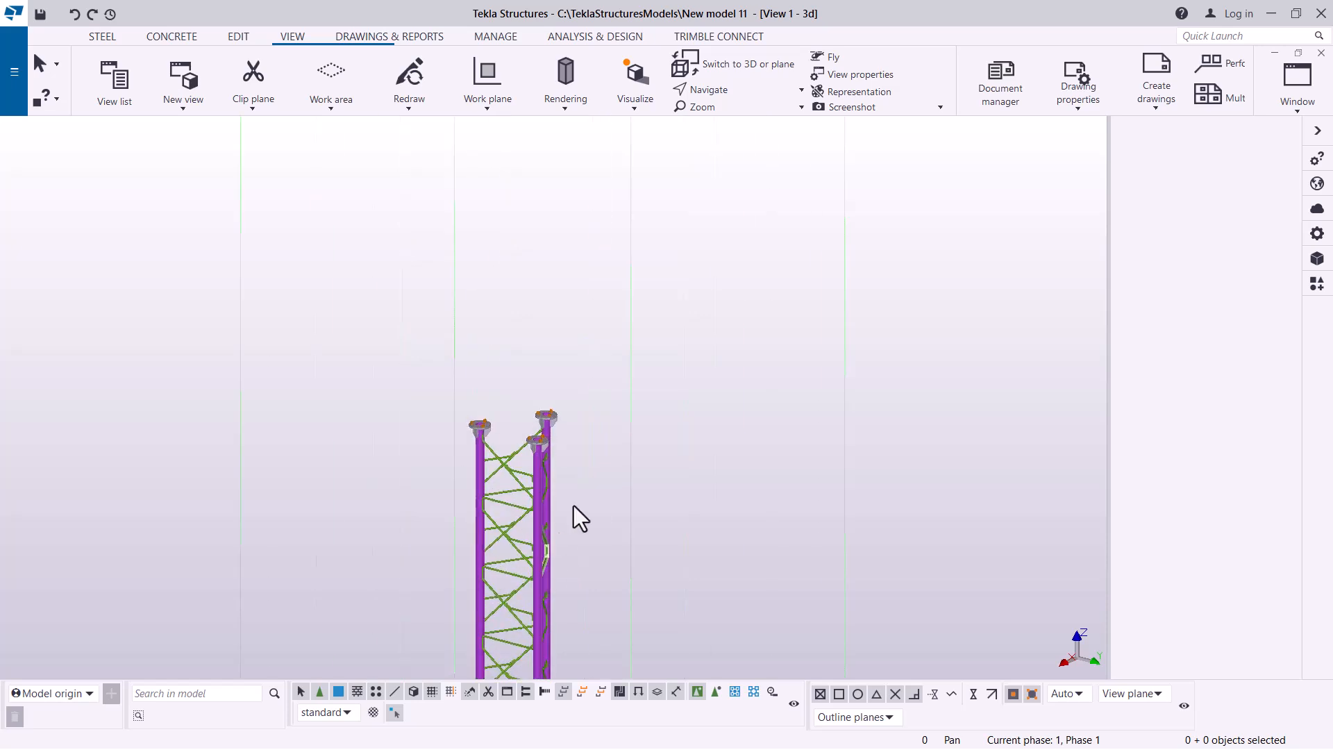
Step: Try to delete the parts at the top of the remaining tower section, and undo that deletion
{"action": "left_click_drag", "start_coordinate": [613, 278], "coordinate": [357, 581]}
{"action": "key", "text": "Delete"}
{"action": "scroll", "coordinate": [513, 405], "scroll_direction": "down", "scroll_amount": 4}
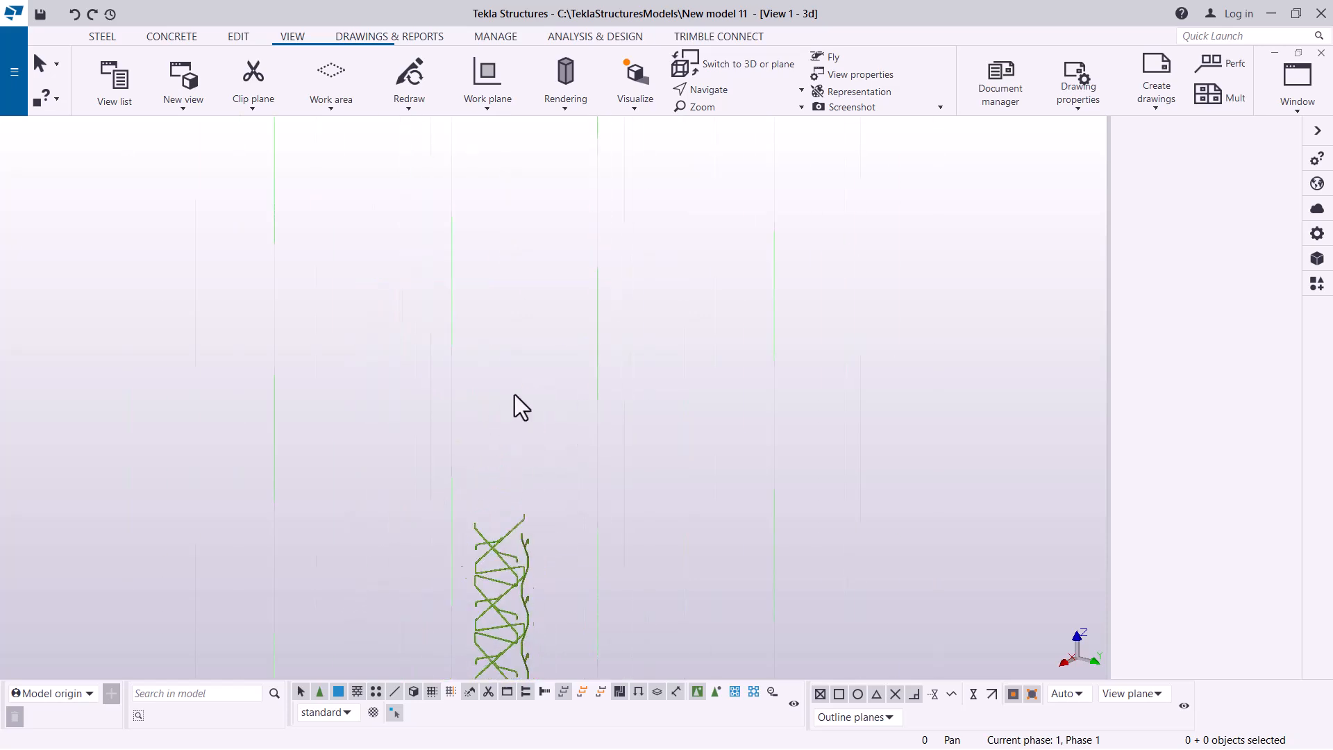
{"action": "scroll", "coordinate": [378, 218], "scroll_direction": "down", "scroll_amount": 2}
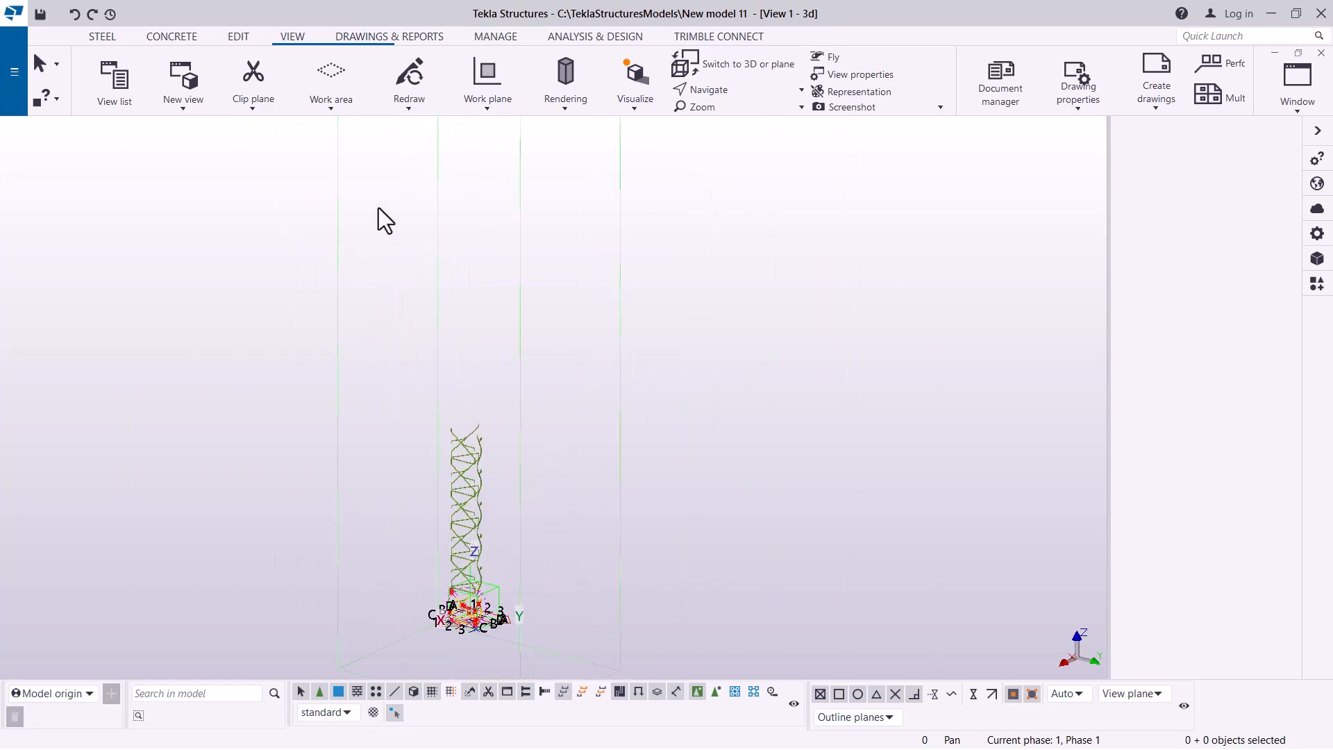
{"action": "left_click", "coordinate": [75, 13]}
Step: Examine the properties of the tower's leg columns and of a bent brace bar, including profile, material and position
{"action": "scroll", "coordinate": [451, 549], "scroll_direction": "up", "scroll_amount": 6}
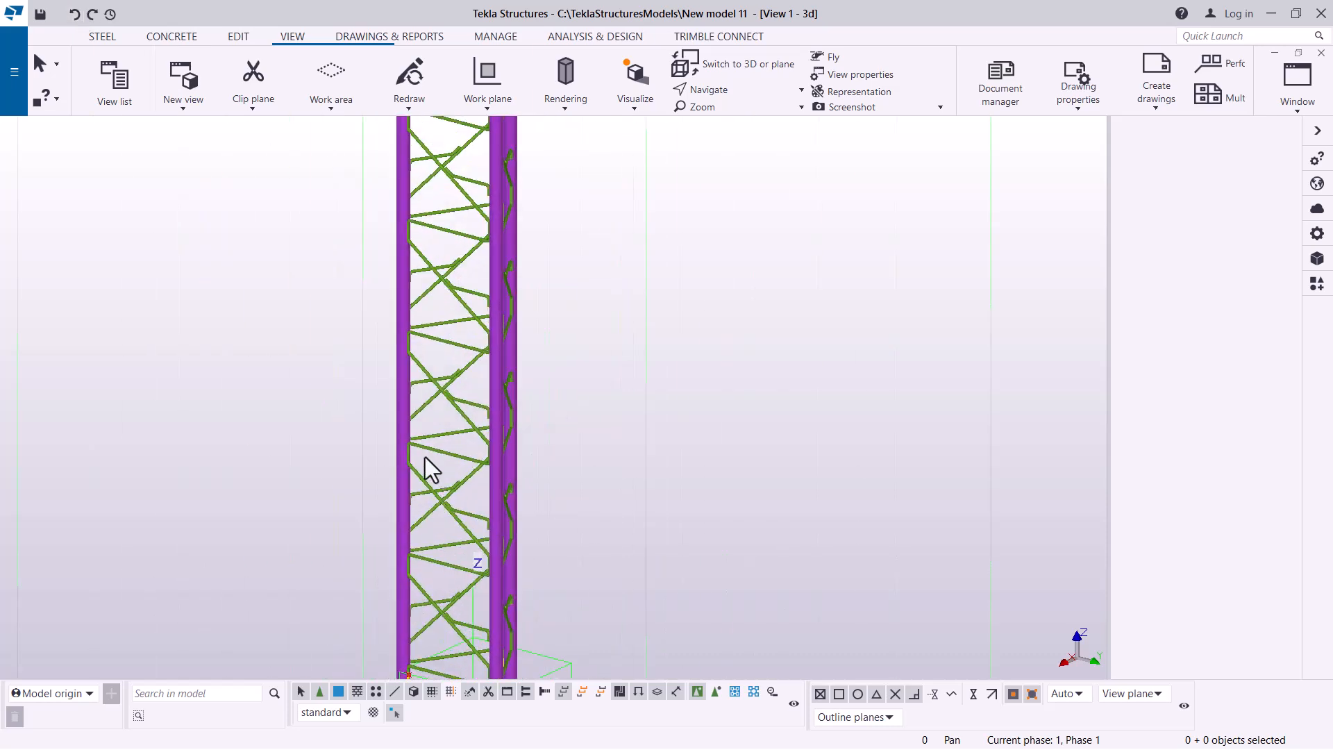
{"action": "scroll", "coordinate": [417, 437], "scroll_direction": "up", "scroll_amount": 4}
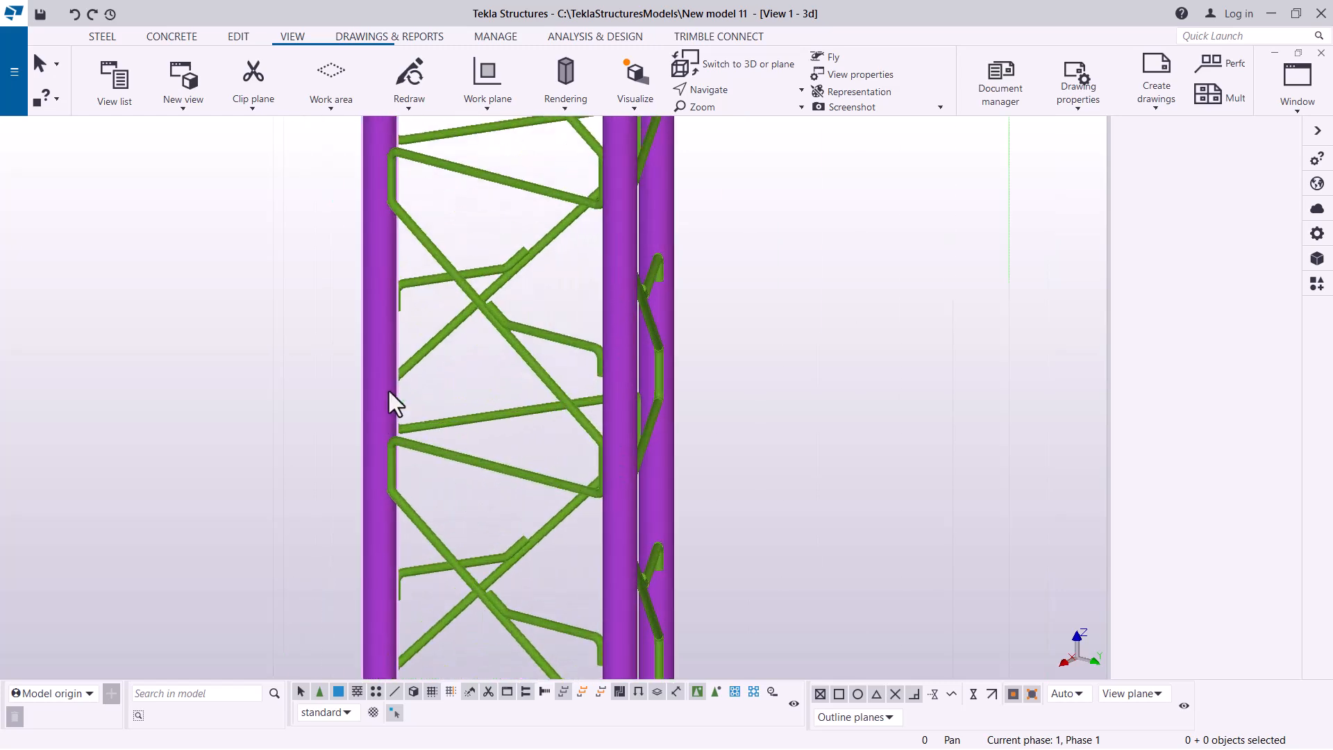
{"action": "double_click", "coordinate": [376, 330]}
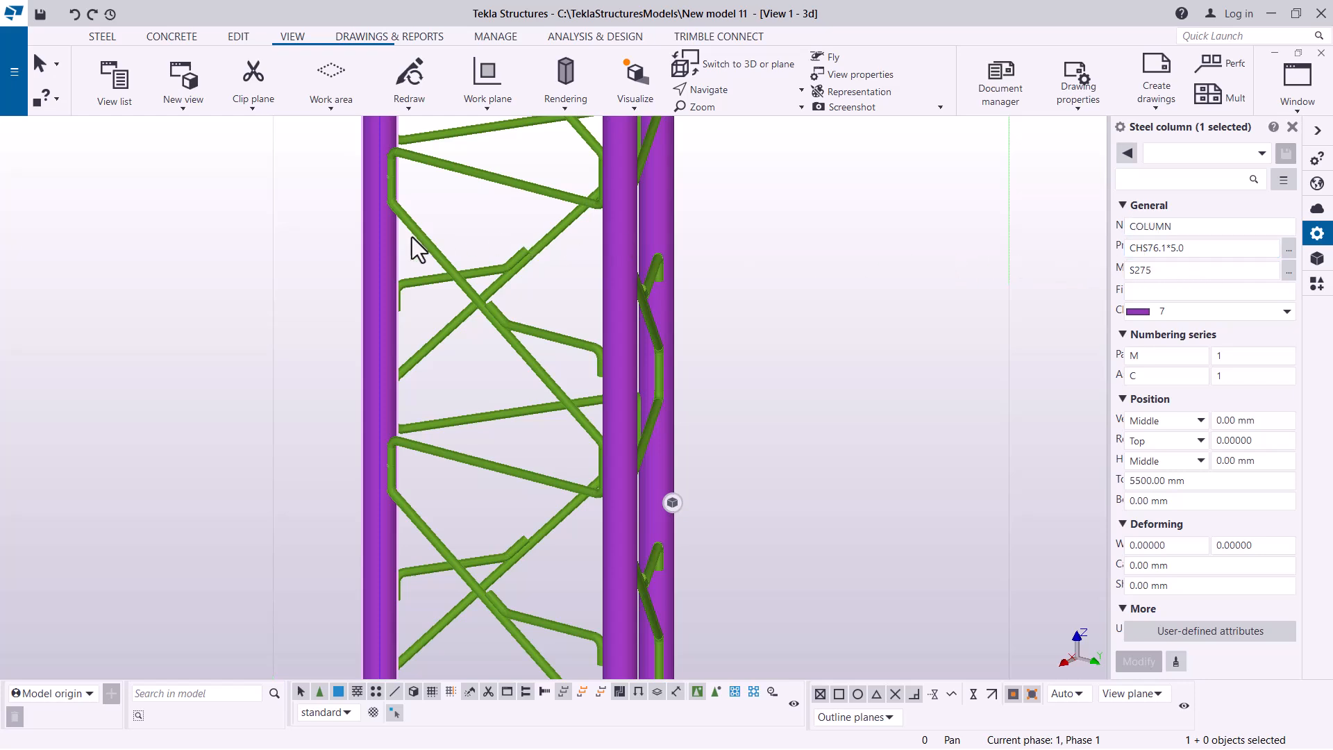
{"action": "scroll", "coordinate": [495, 285], "scroll_direction": "up", "scroll_amount": 5}
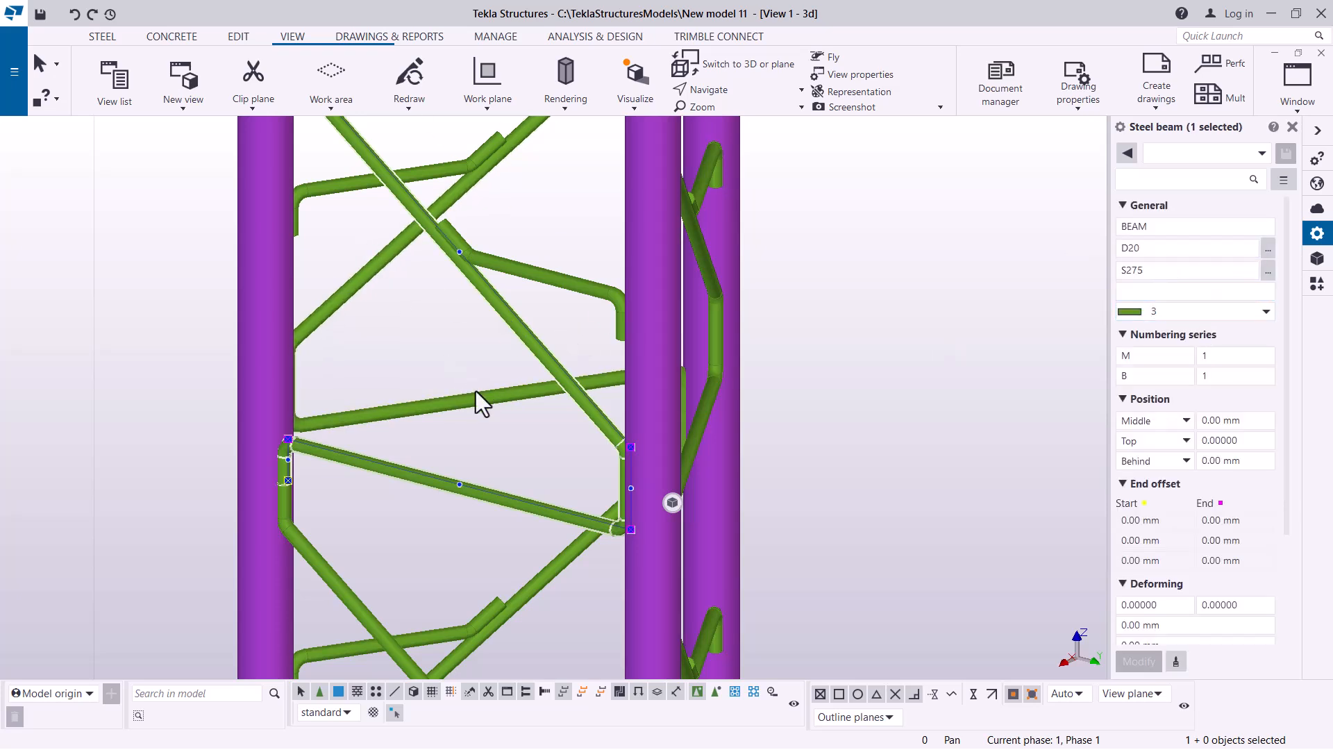
{"action": "scroll", "coordinate": [421, 356], "scroll_direction": "down", "scroll_amount": 5}
{"action": "scroll", "coordinate": [486, 389], "scroll_direction": "down", "scroll_amount": 3}
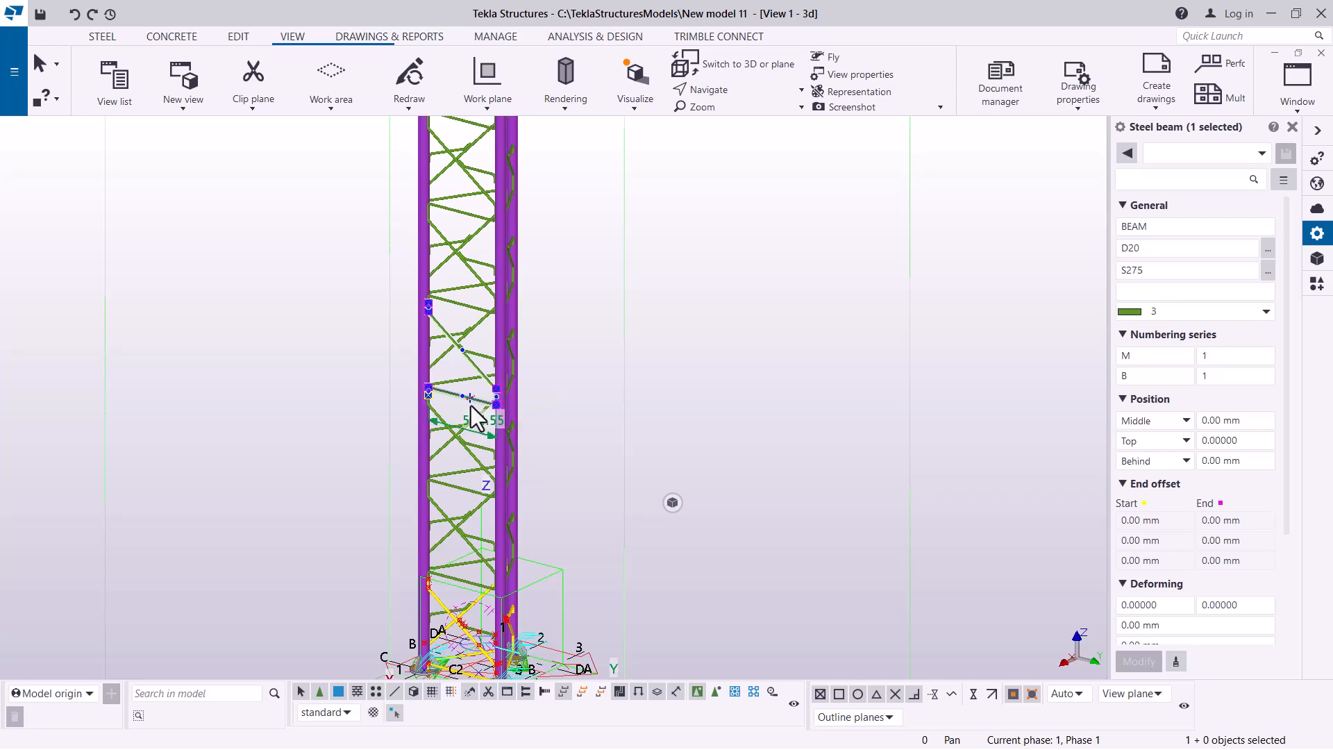
{"action": "scroll", "coordinate": [441, 428], "scroll_direction": "up", "scroll_amount": 8}
{"action": "scroll", "coordinate": [381, 390], "scroll_direction": "up", "scroll_amount": 2}
{"action": "left_click", "coordinate": [370, 337]}
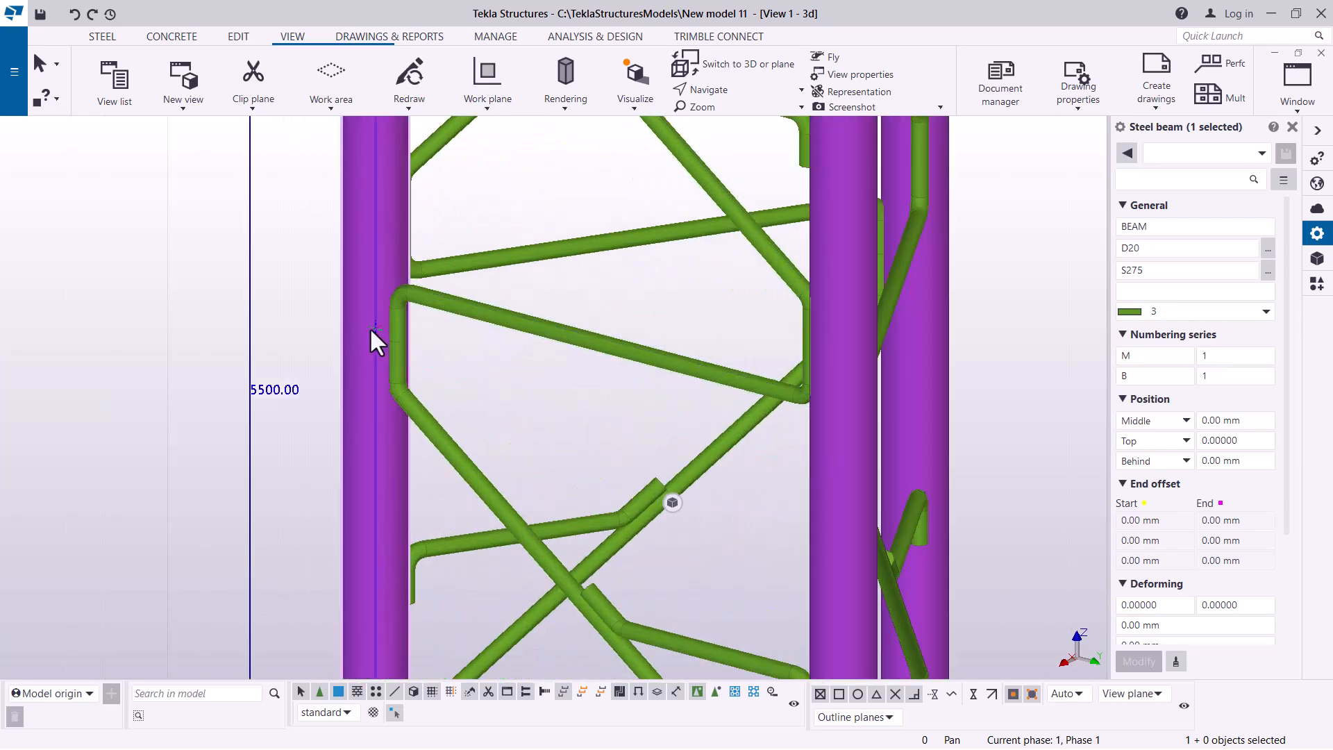
{"action": "left_click", "coordinate": [841, 336]}
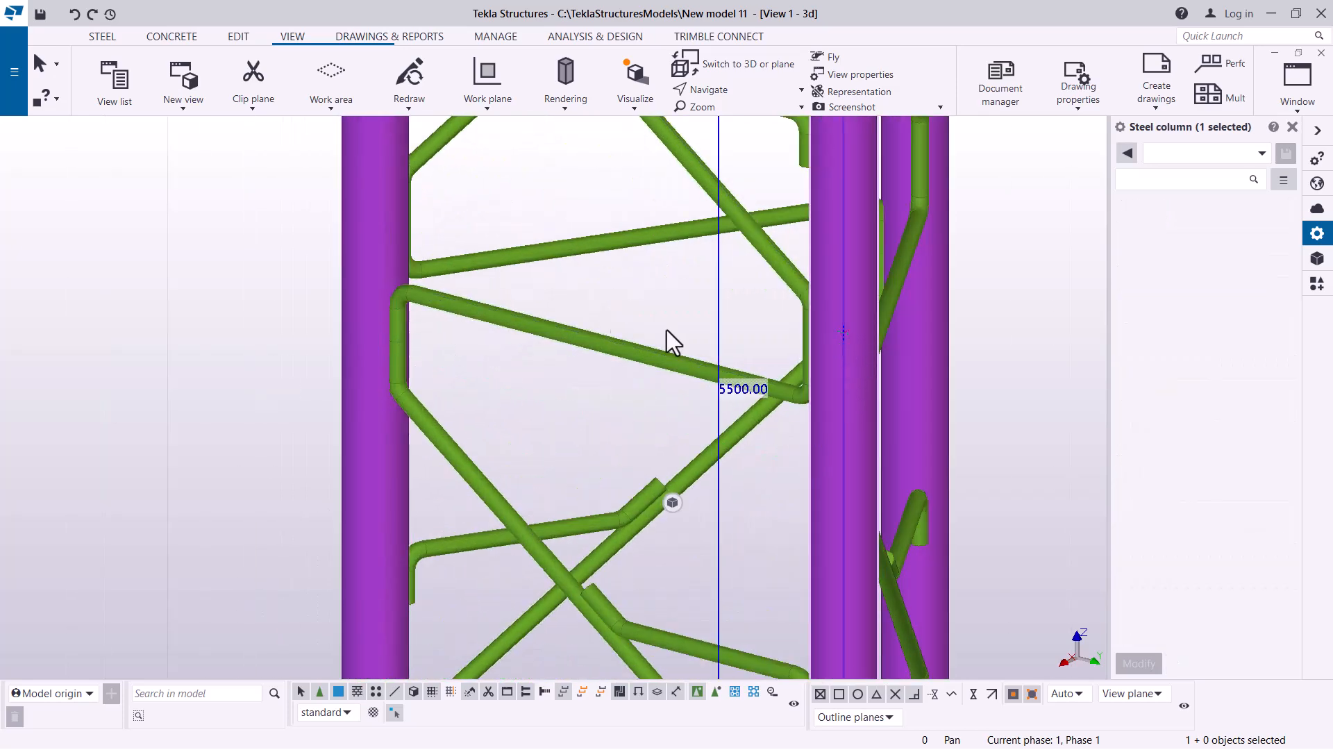
Step: Delete the leg columns and all the repeated bracing above the bottom bay of the tower
{"action": "scroll", "coordinate": [491, 334], "scroll_direction": "down", "scroll_amount": 6}
{"action": "scroll", "coordinate": [566, 379], "scroll_direction": "down", "scroll_amount": 6}
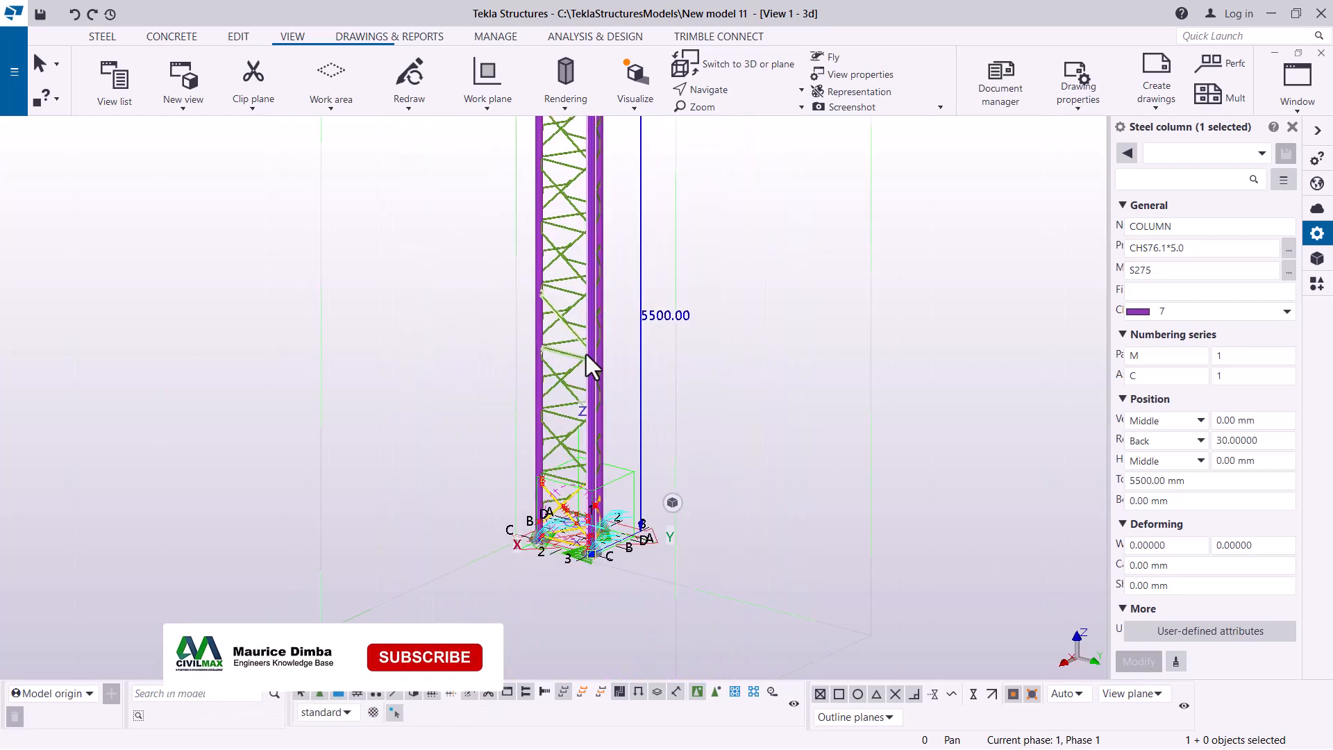
{"action": "left_click_drag", "start_coordinate": [605, 165], "coordinate": [426, 418]}
{"action": "key", "text": "Delete"}
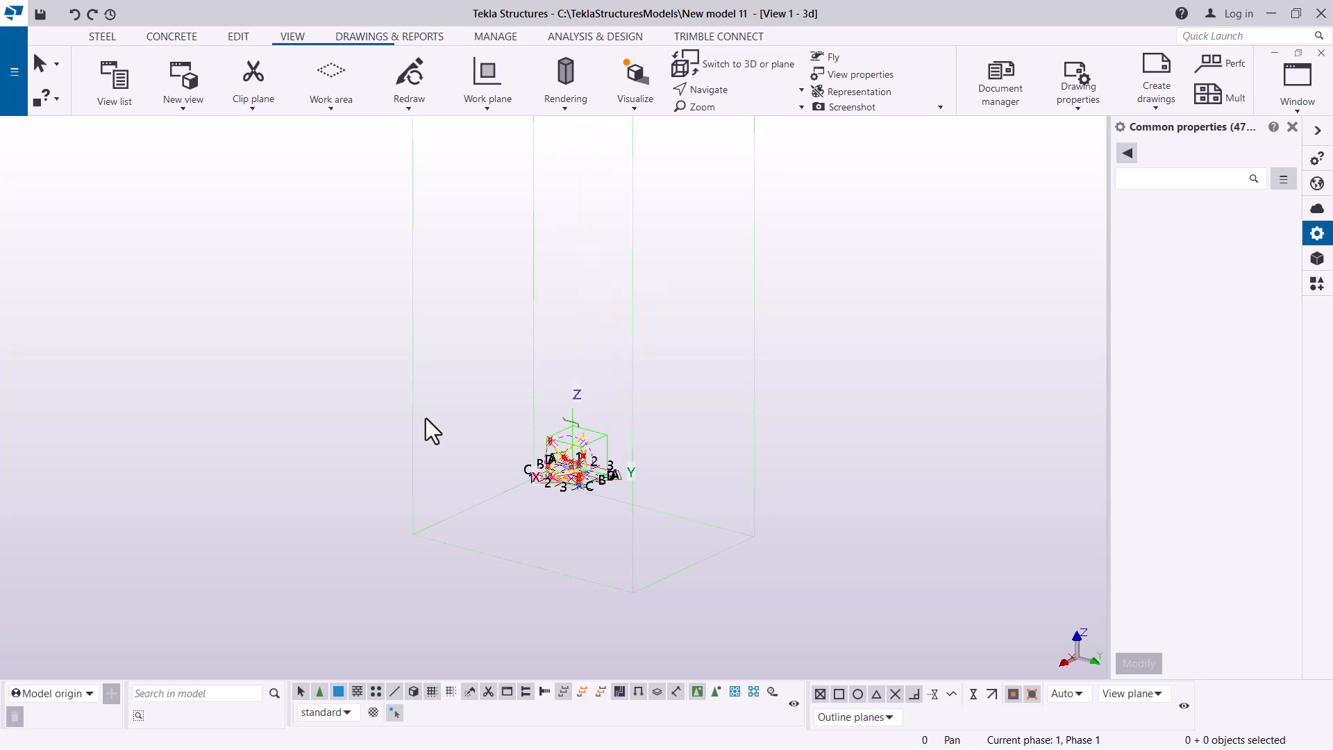
Step: Delete the leftover bent brace bars around the base, leaving only the construction lines and points
{"action": "scroll", "coordinate": [538, 462], "scroll_direction": "up", "scroll_amount": 3}
{"action": "scroll", "coordinate": [686, 540], "scroll_direction": "up", "scroll_amount": 5}
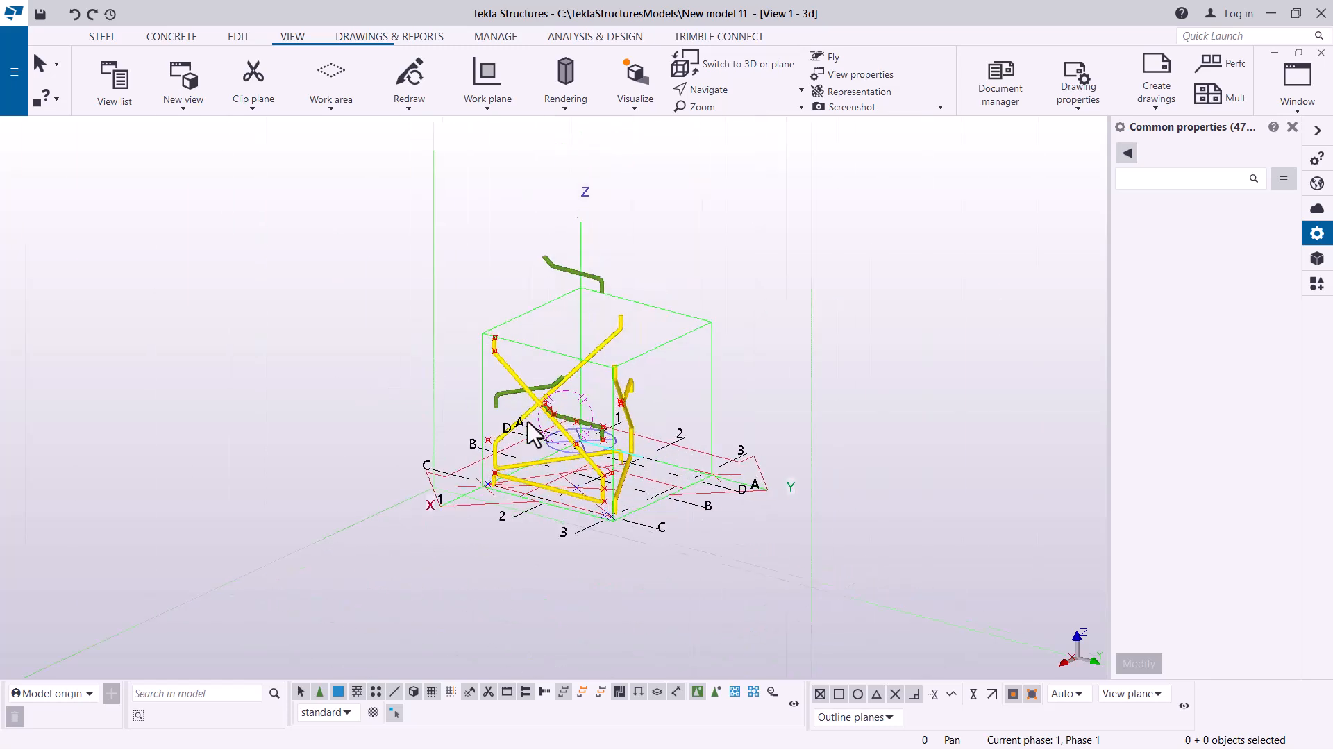
{"action": "left_click", "coordinate": [592, 208]}
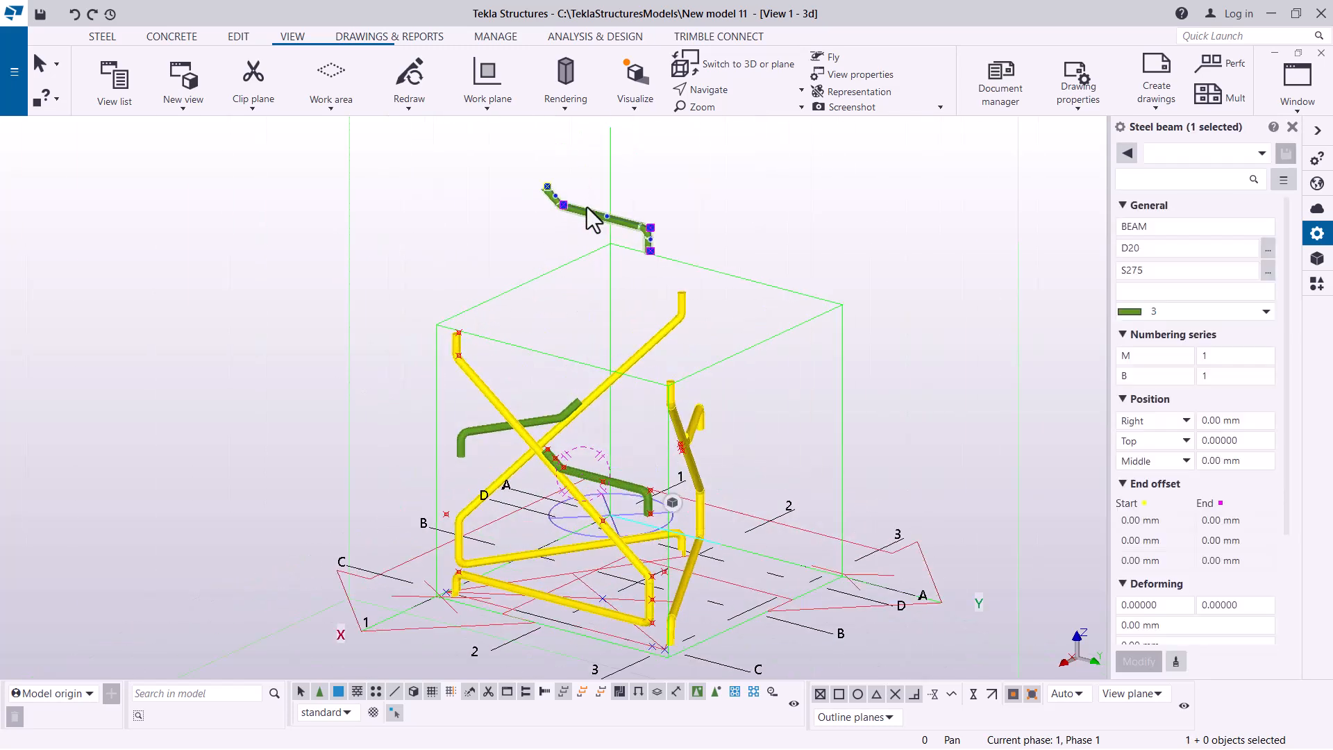
{"action": "key", "text": "Delete"}
{"action": "left_click", "coordinate": [696, 469]}
{"action": "key", "text": "Delete"}
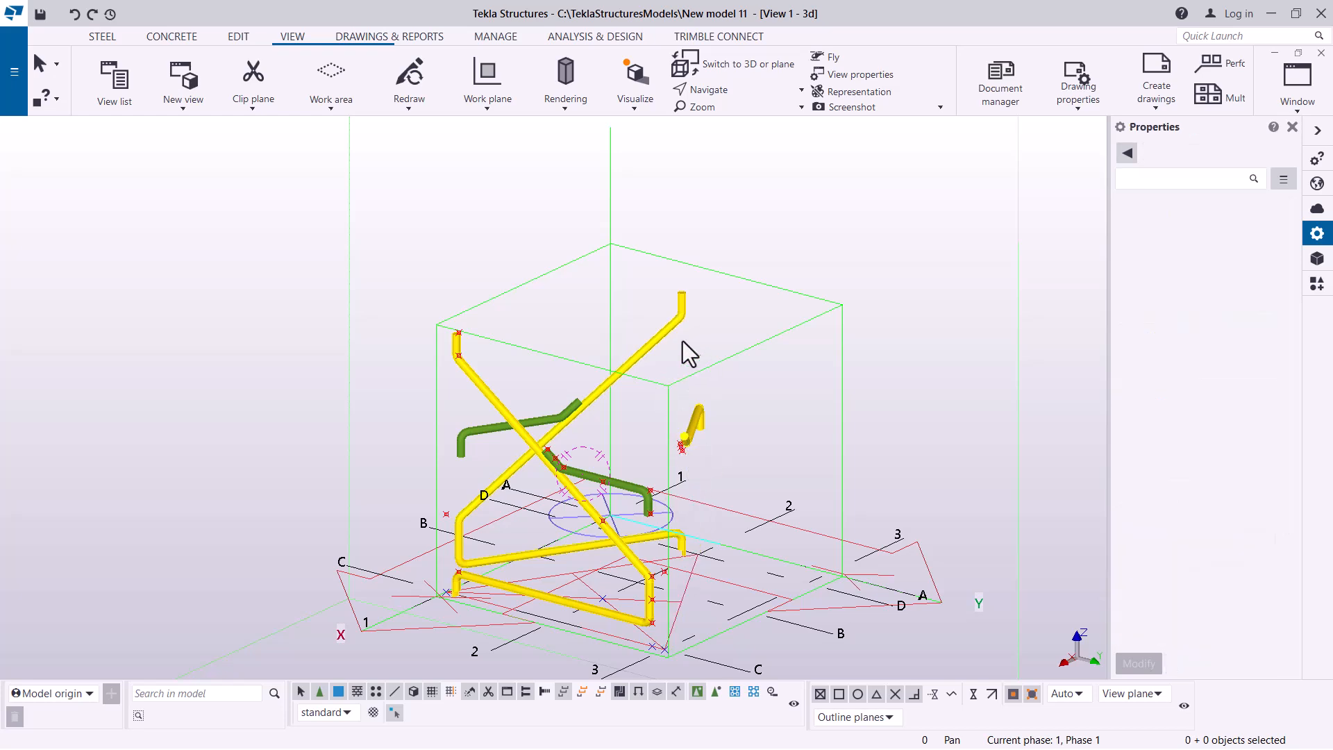
{"action": "left_click", "coordinate": [665, 332]}
{"action": "key", "text": "Delete"}
{"action": "left_click", "coordinate": [474, 379]}
{"action": "key", "text": "Delete"}
{"action": "left_click", "coordinate": [573, 417]}
{"action": "key", "text": "Delete"}
{"action": "left_click", "coordinate": [694, 433]}
{"action": "key", "text": "Delete"}
{"action": "left_click", "coordinate": [576, 472]}
{"action": "key", "text": "Delete"}
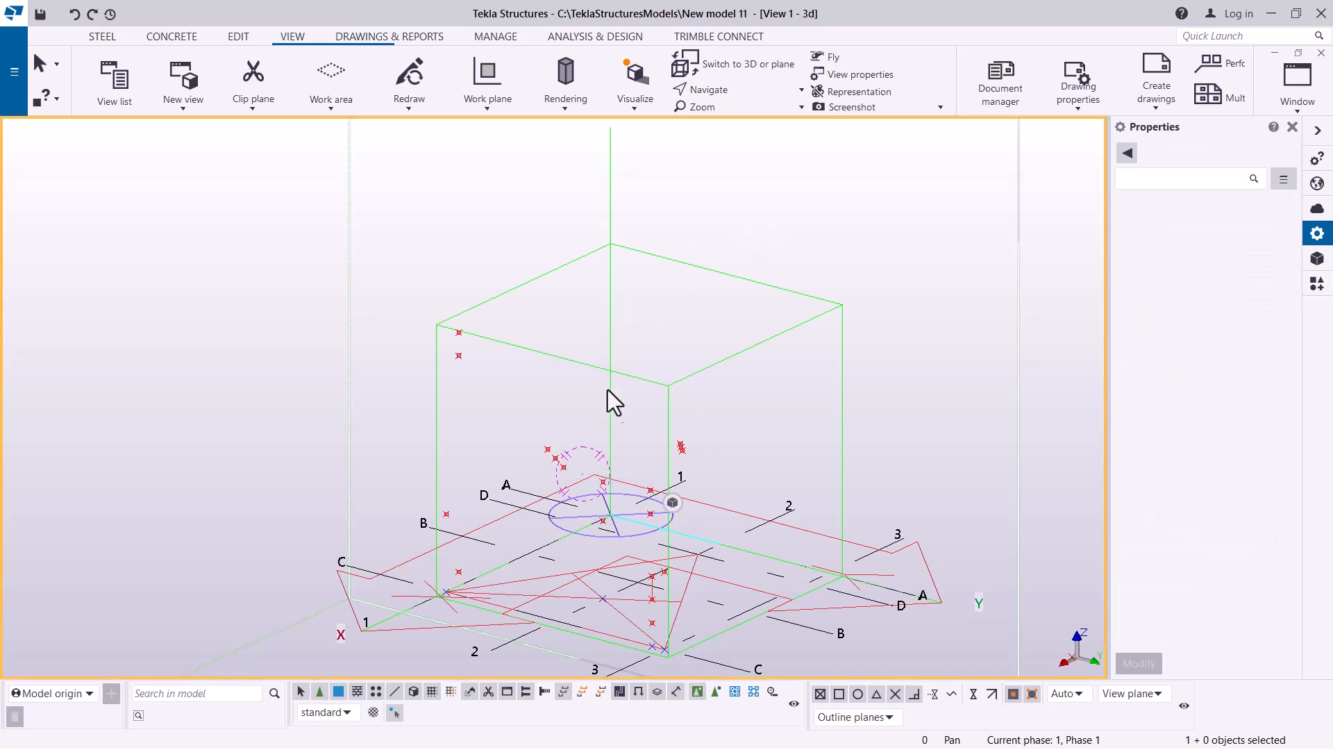
Step: Examine the triangular construction-line layout and its corner points on the base grid
{"action": "scroll", "coordinate": [607, 395], "scroll_direction": "down", "scroll_amount": 3}
{"action": "scroll", "coordinate": [625, 528], "scroll_direction": "up", "scroll_amount": 4}
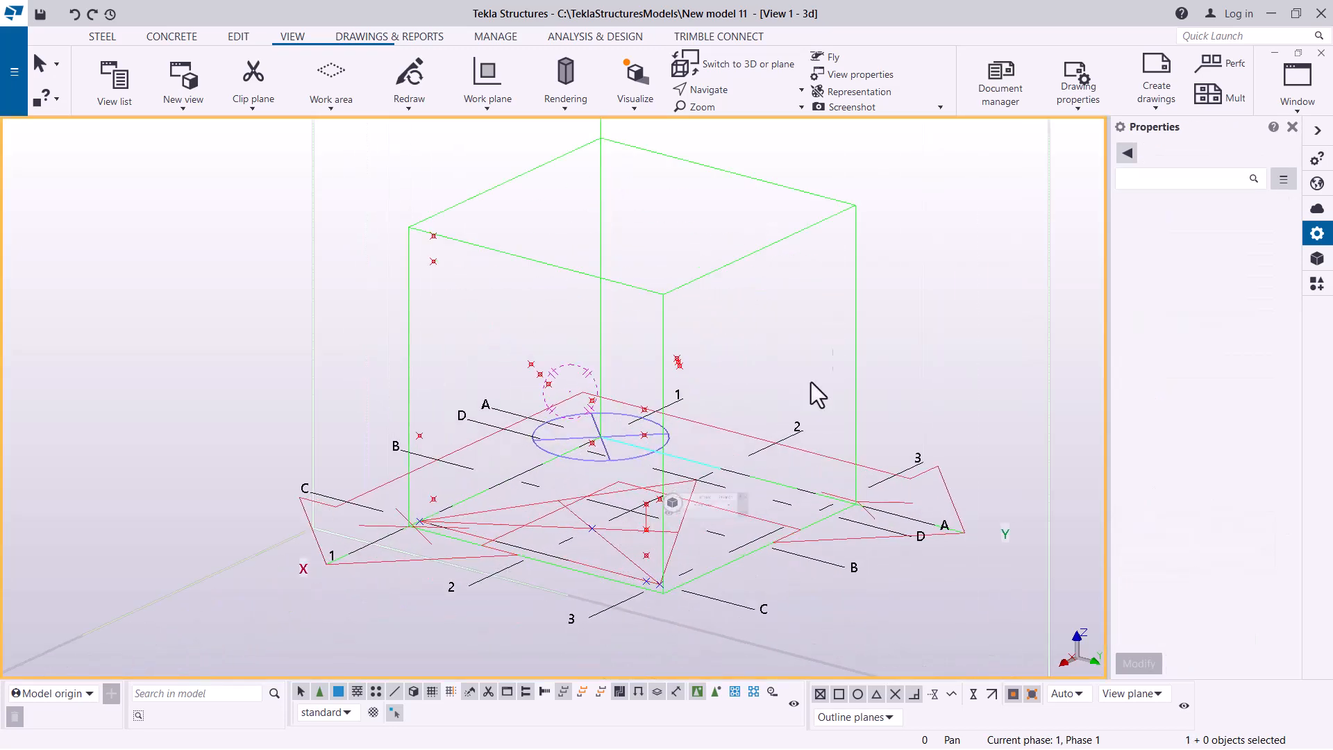
{"action": "left_click", "coordinate": [736, 90]}
{"action": "left_click", "coordinate": [738, 111]}
{"action": "left_click", "coordinate": [586, 483]}
{"action": "left_click_drag", "start_coordinate": [597, 496], "coordinate": [666, 506]}
{"action": "scroll", "coordinate": [667, 506], "scroll_direction": "down", "scroll_amount": 2}
{"action": "middle_click_drag", "start_coordinate": [666, 505], "coordinate": [603, 478]}
{"action": "left_click_drag", "start_coordinate": [603, 477], "coordinate": [591, 493]}
{"action": "right_click", "coordinate": [872, 247]}
{"action": "left_click", "coordinate": [899, 257]}
{"action": "scroll", "coordinate": [581, 567], "scroll_direction": "up", "scroll_amount": 2}
{"action": "scroll", "coordinate": [596, 556], "scroll_direction": "up", "scroll_amount": 2}
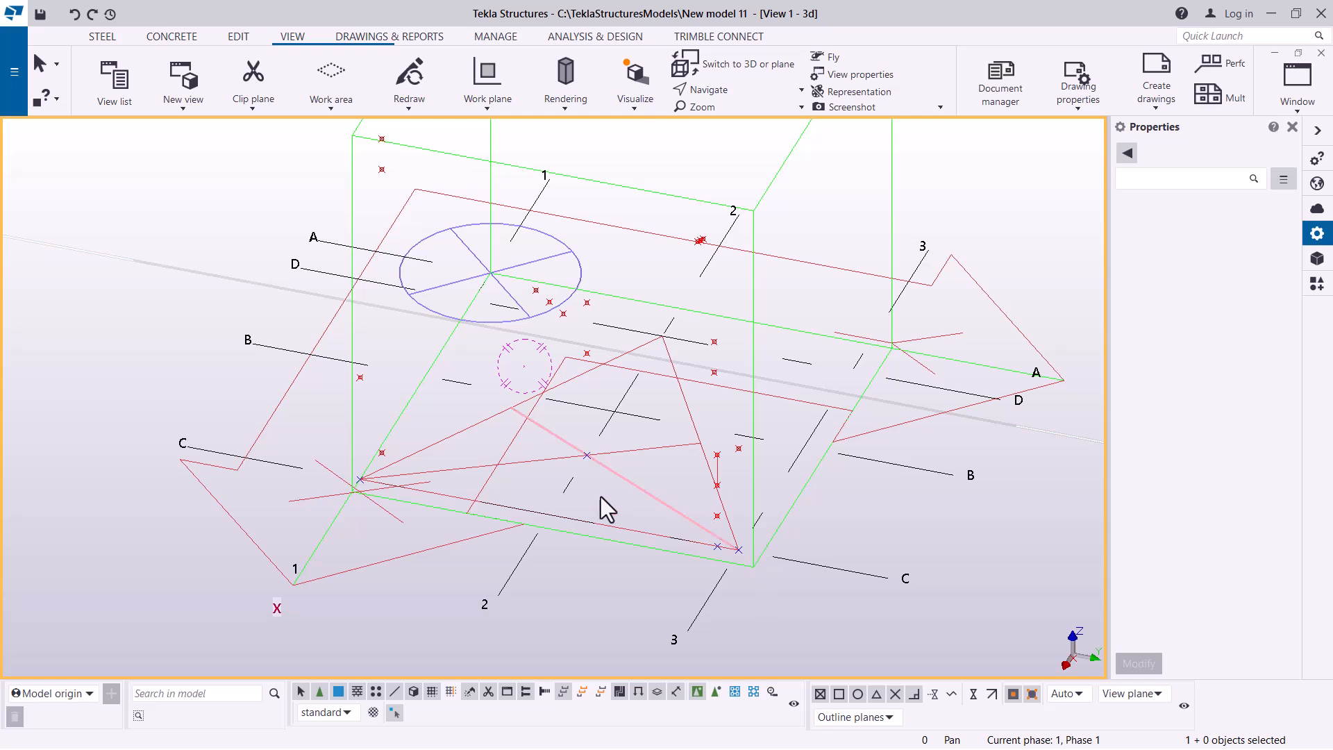
{"action": "scroll", "coordinate": [379, 412], "scroll_direction": "down", "scroll_amount": 2}
{"action": "scroll", "coordinate": [621, 536], "scroll_direction": "up", "scroll_amount": 4}
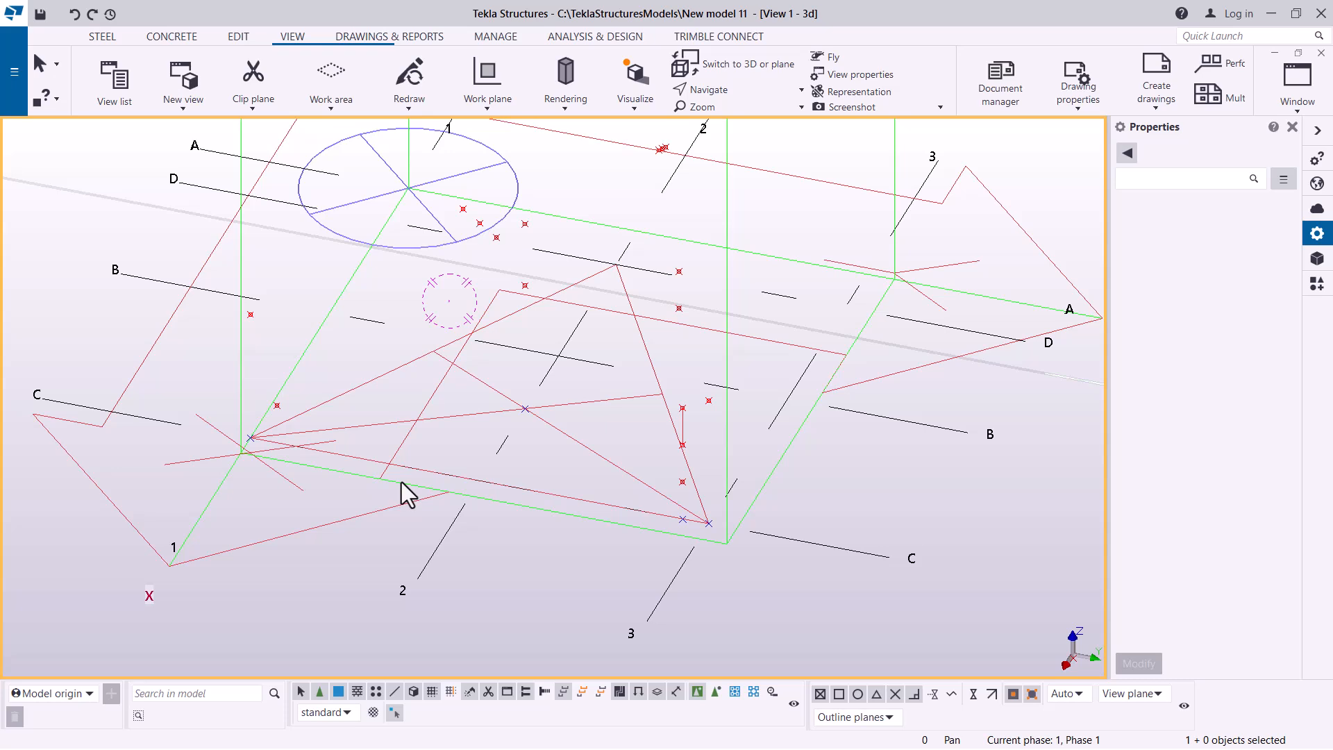
Step: Place a steel column at the construction triangle's corner point near the crossing of grid lines C and 1
{"action": "left_click", "coordinate": [101, 38]}
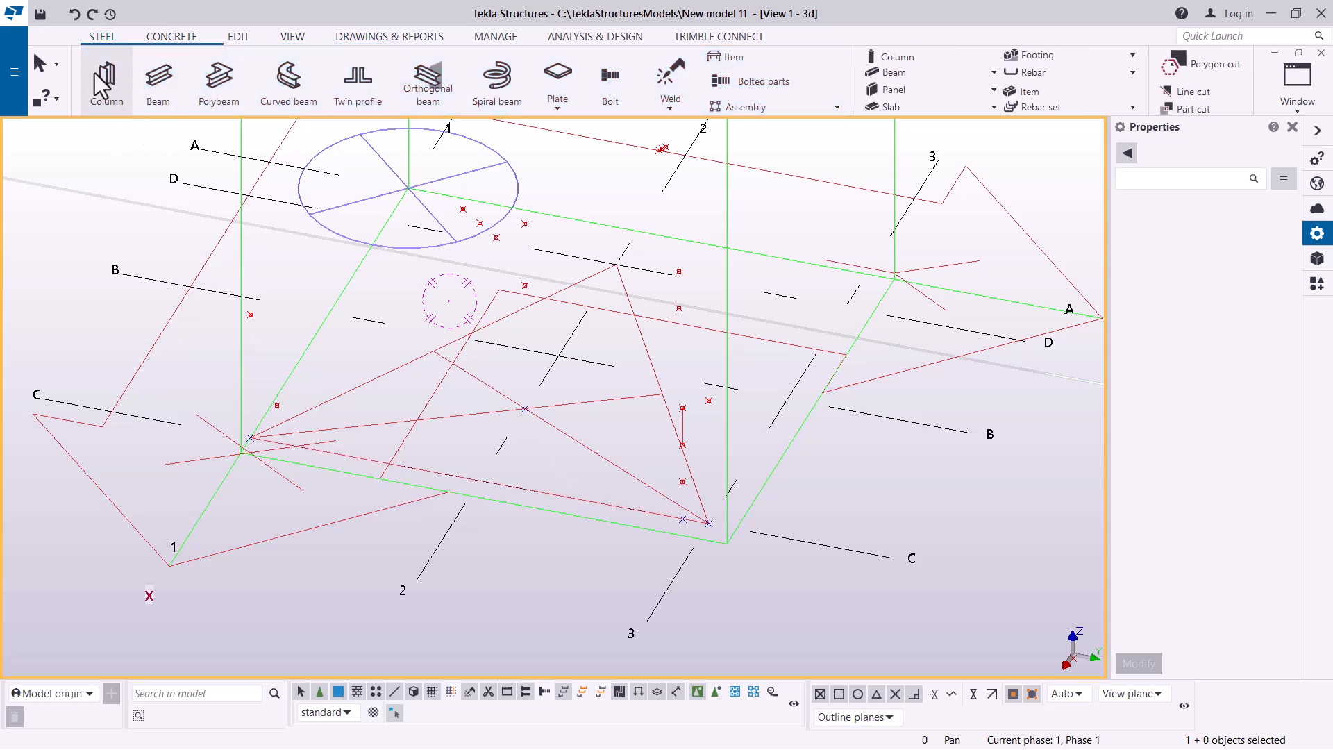
{"action": "left_click", "coordinate": [101, 87]}
{"action": "scroll", "coordinate": [249, 441], "scroll_direction": "up", "scroll_amount": 3}
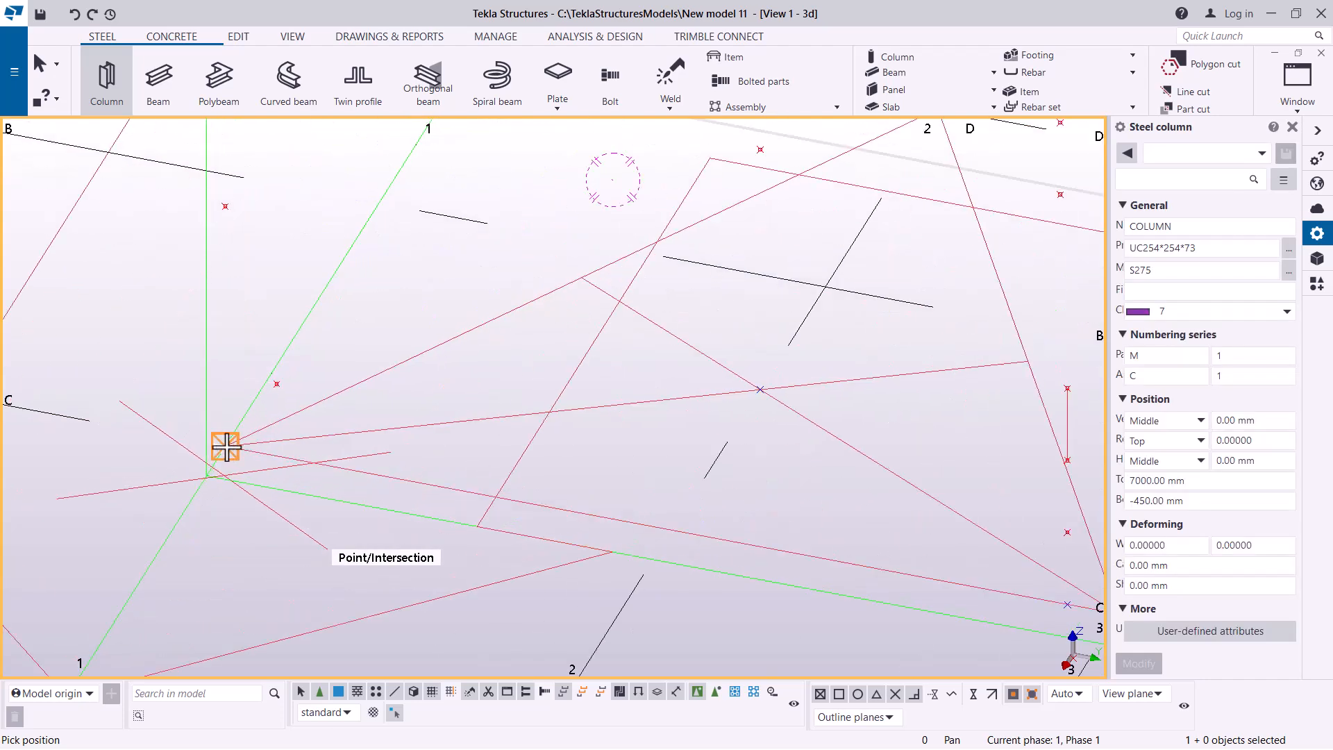
{"action": "left_click", "coordinate": [227, 446]}
{"action": "right_click", "coordinate": [506, 227]}
{"action": "left_click", "coordinate": [534, 233]}
{"action": "scroll", "coordinate": [424, 389], "scroll_direction": "down", "scroll_amount": 2}
{"action": "scroll", "coordinate": [429, 390], "scroll_direction": "down", "scroll_amount": 5}
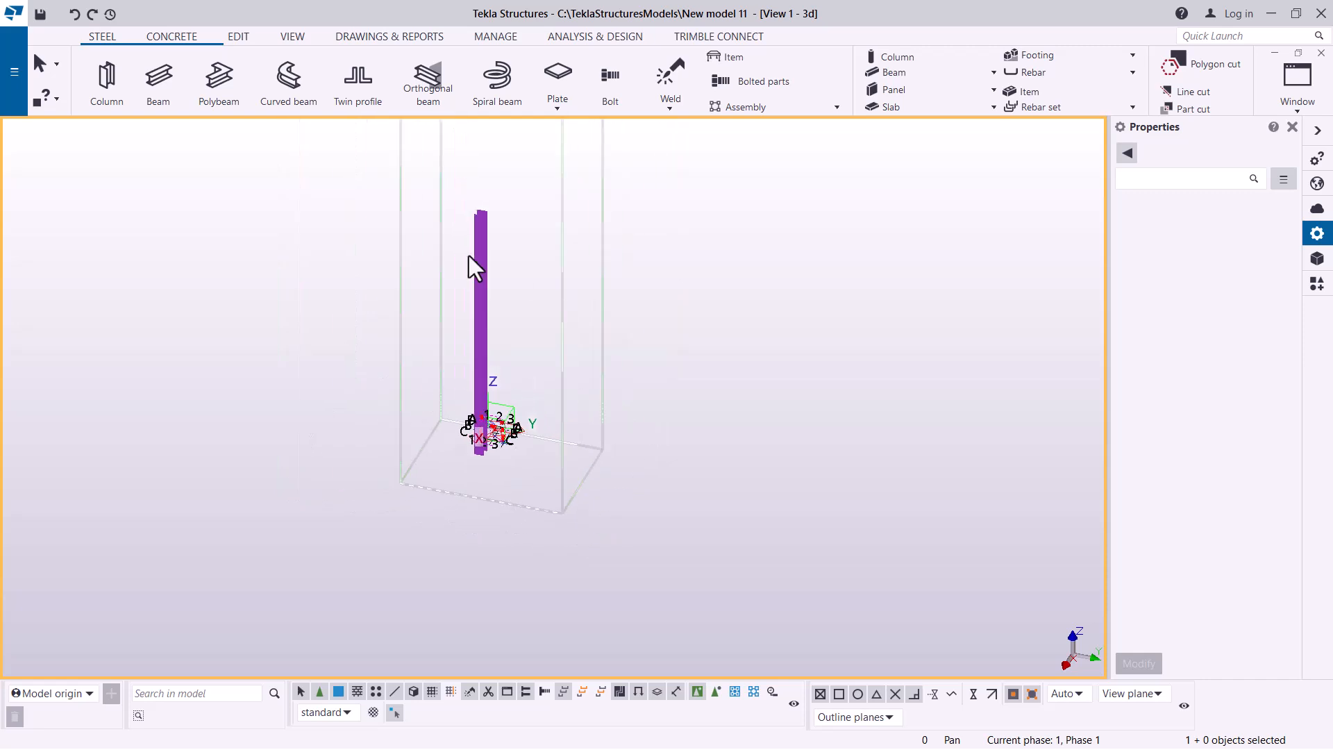
Step: Choose the circular hollow section CHS76.1*5.0 from the profile catalog as the placed column's profile
{"action": "scroll", "coordinate": [510, 264], "scroll_direction": "up", "scroll_amount": 5}
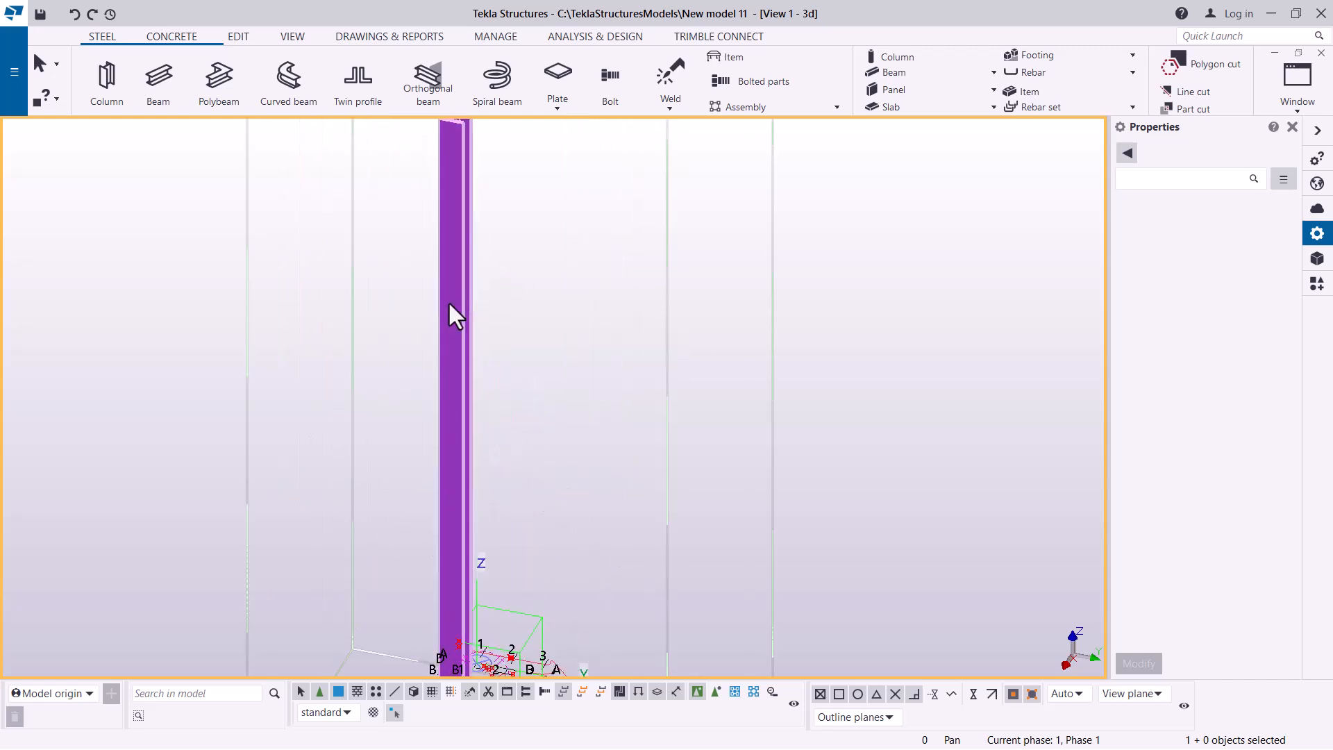
{"action": "scroll", "coordinate": [457, 326], "scroll_direction": "down", "scroll_amount": 3}
{"action": "scroll", "coordinate": [451, 340], "scroll_direction": "up", "scroll_amount": 4}
{"action": "left_click", "coordinate": [450, 334]}
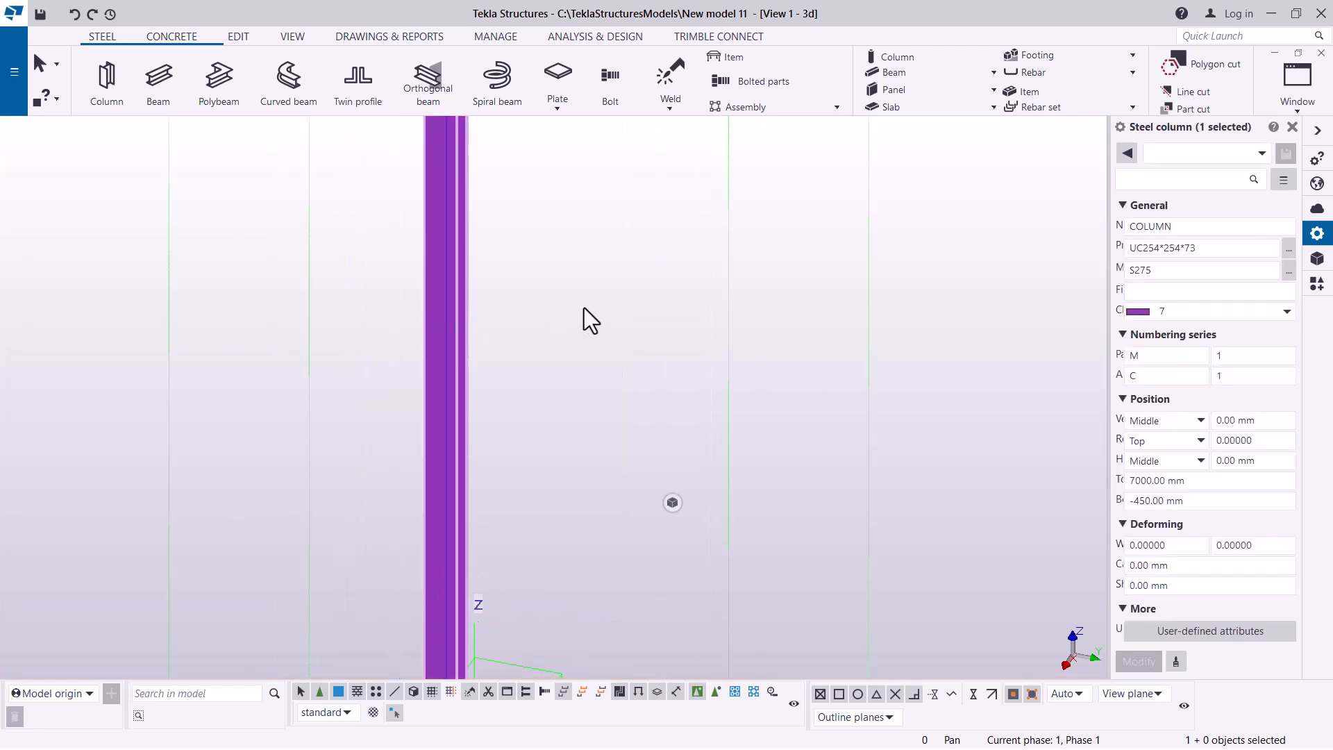
{"action": "left_click", "coordinate": [1289, 250]}
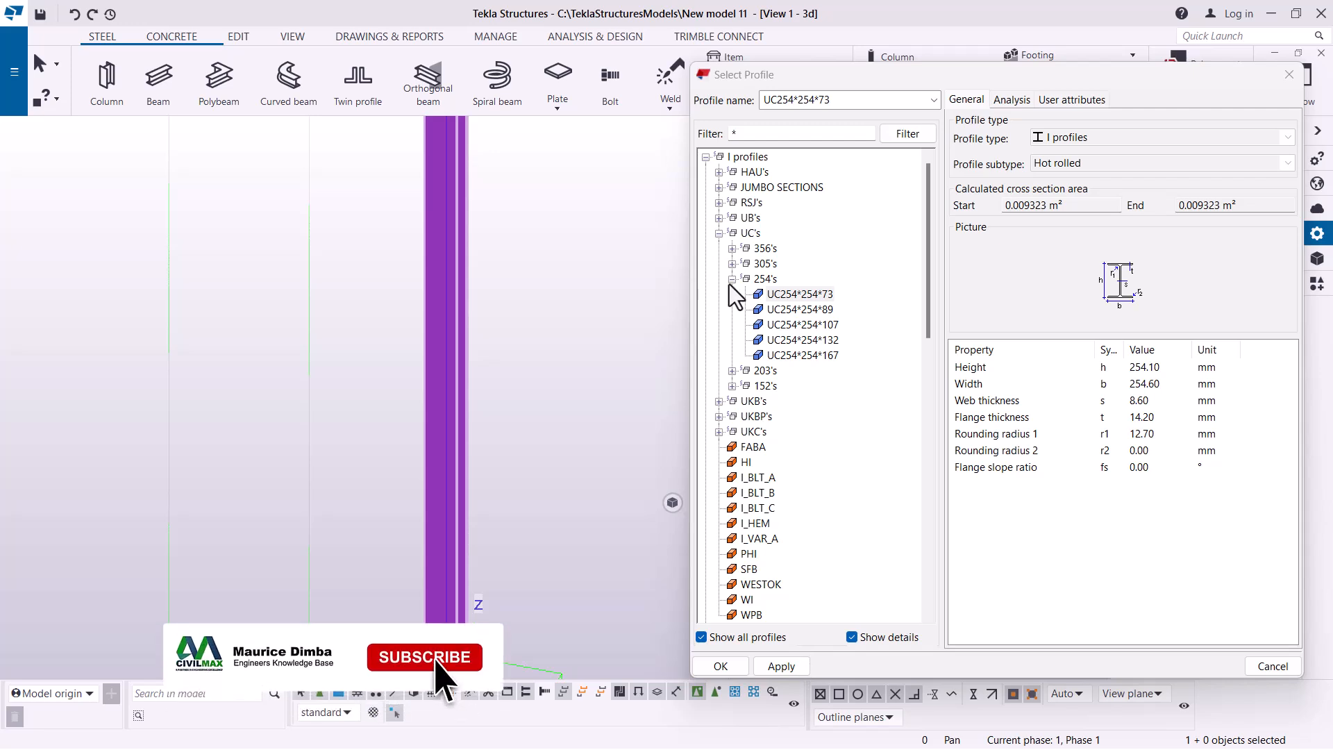
{"action": "left_click", "coordinate": [805, 324]}
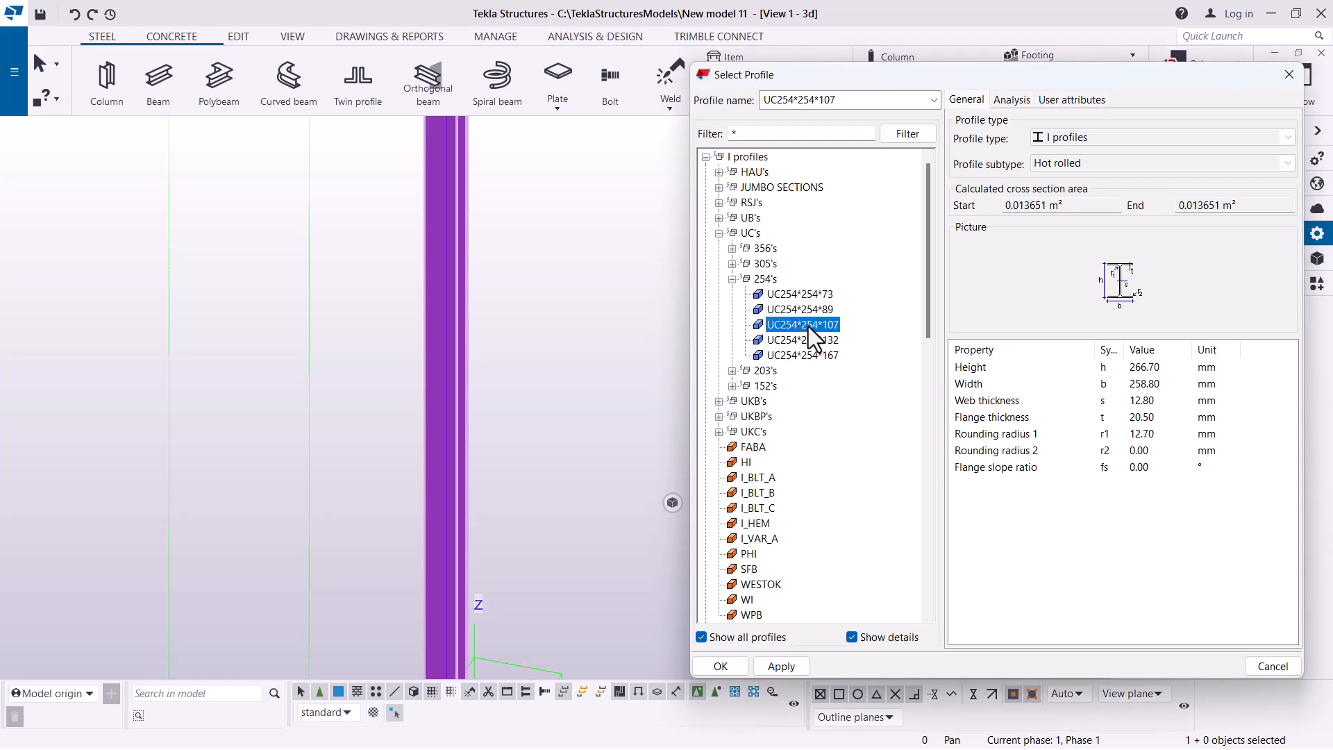
{"action": "scroll", "coordinate": [731, 241], "scroll_direction": "down", "scroll_amount": 1}
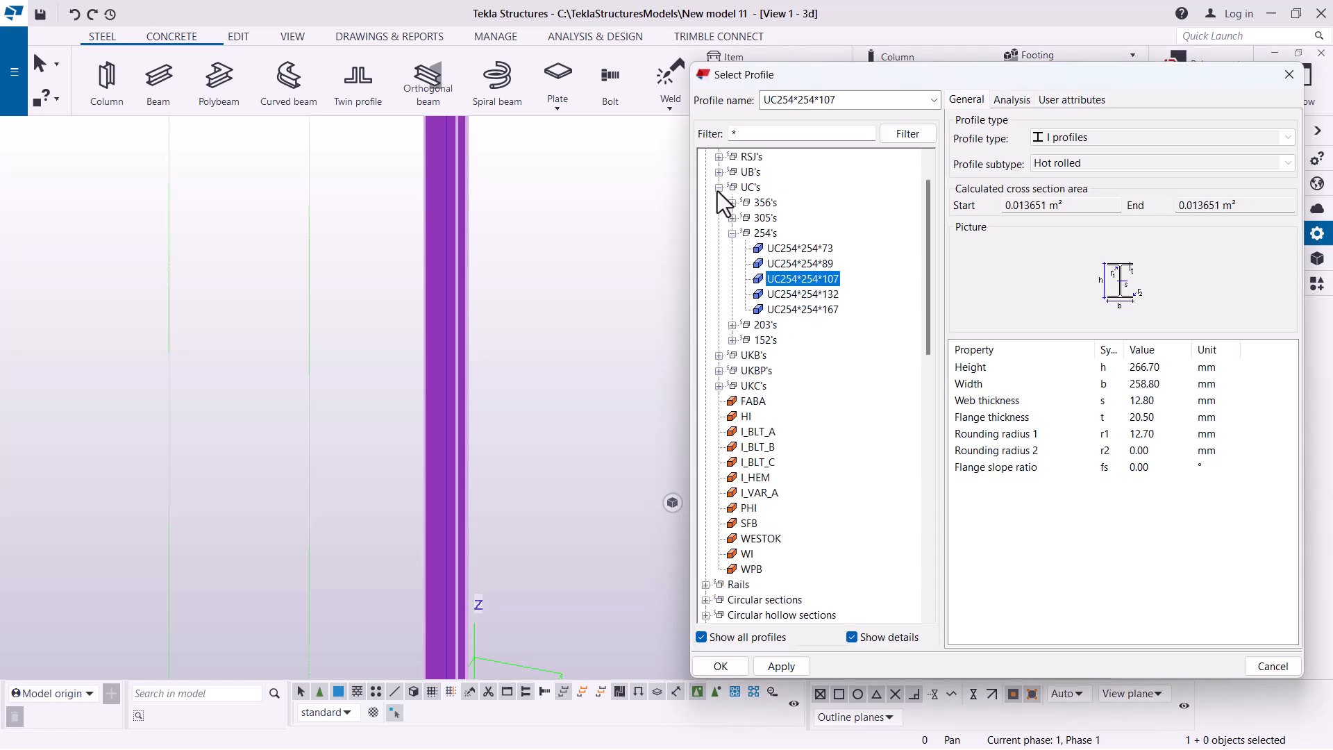
{"action": "left_click", "coordinate": [718, 187]}
{"action": "scroll", "coordinate": [752, 301], "scroll_direction": "down", "scroll_amount": 3}
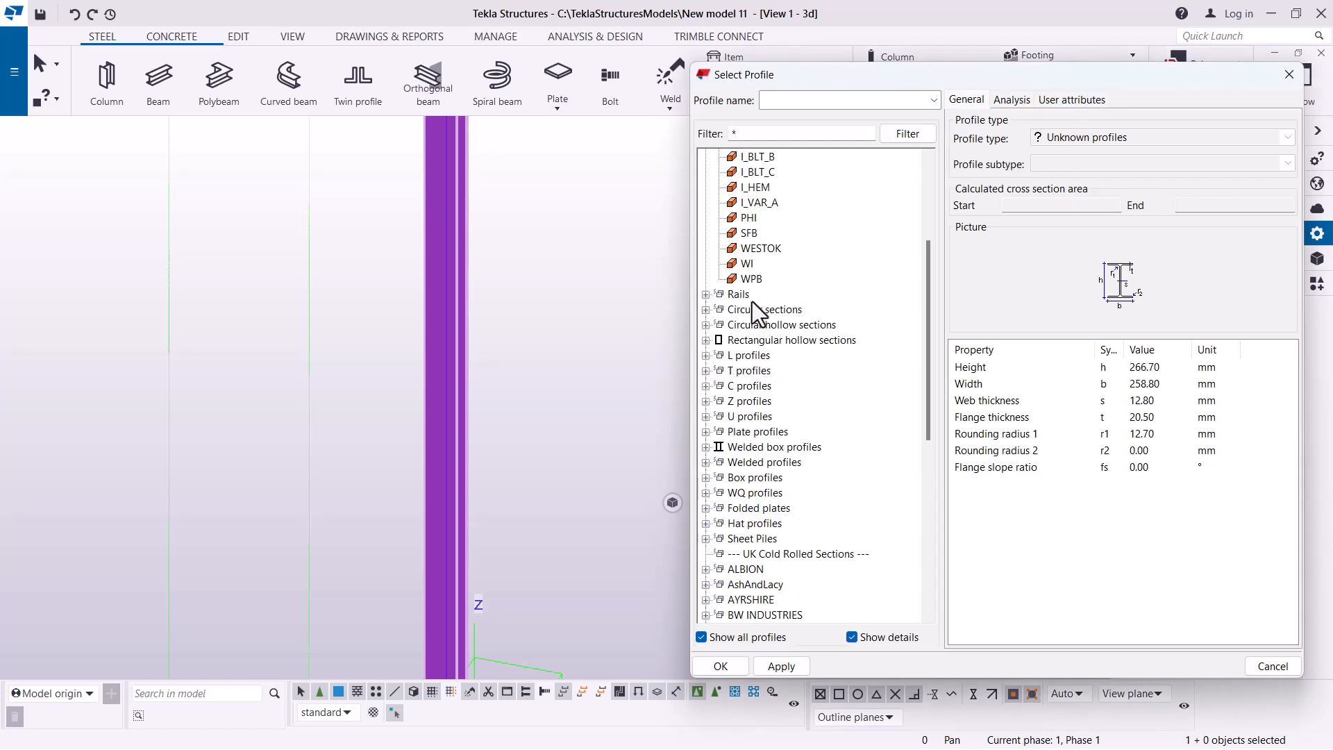
{"action": "left_click", "coordinate": [706, 325]}
{"action": "scroll", "coordinate": [761, 377], "scroll_direction": "down", "scroll_amount": 1}
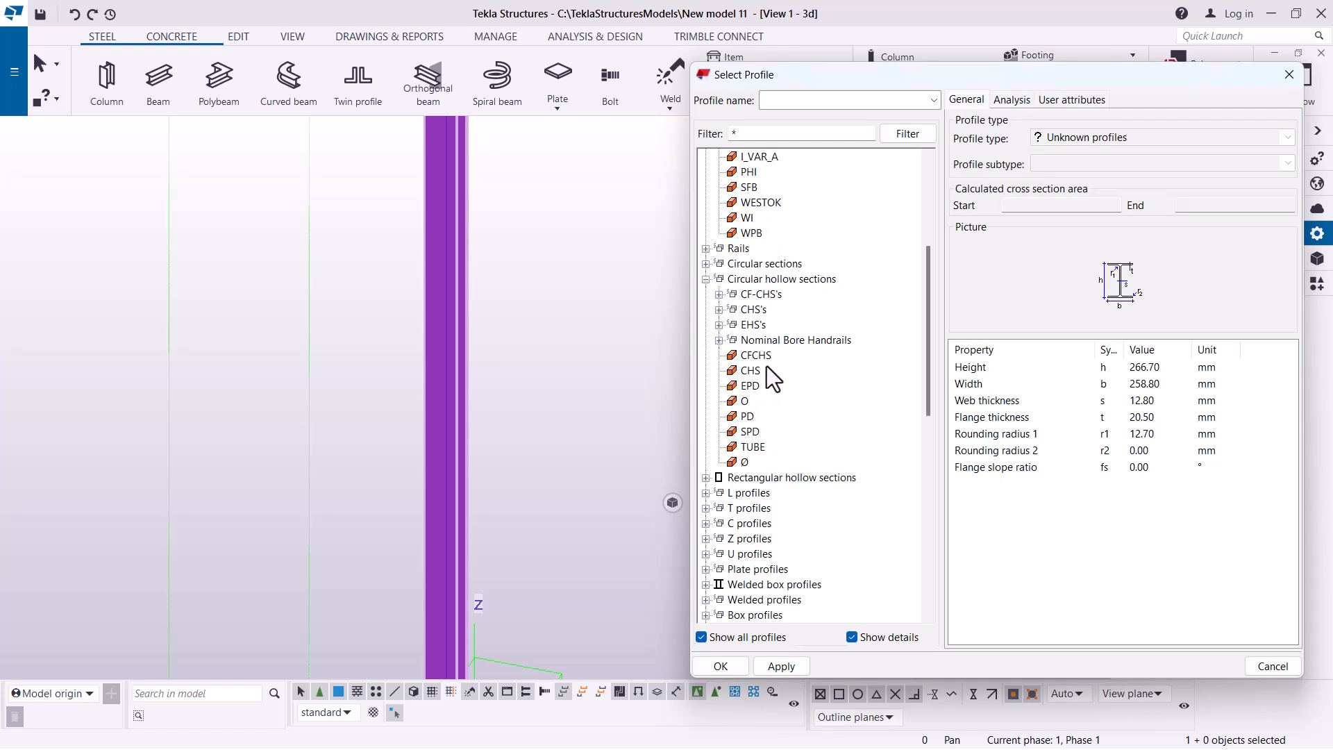
{"action": "left_click", "coordinate": [720, 310]}
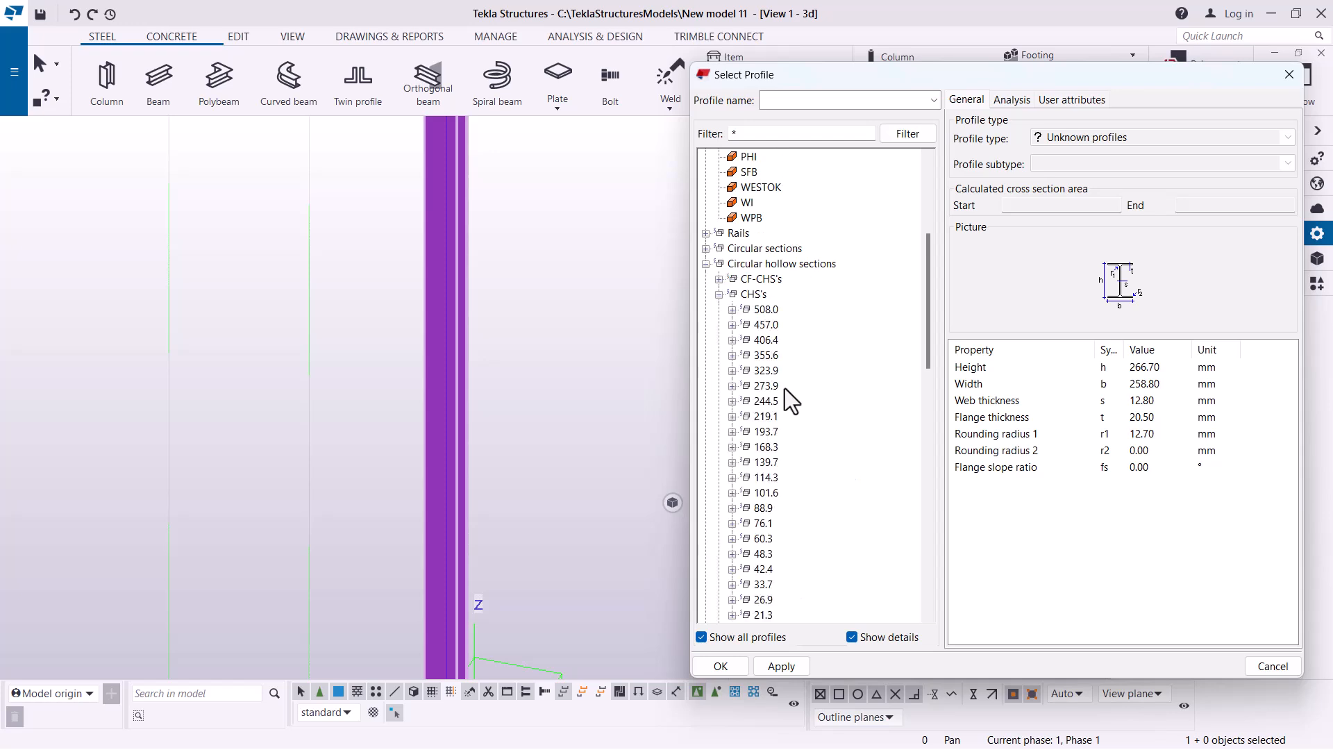
{"action": "scroll", "coordinate": [785, 390], "scroll_direction": "down", "scroll_amount": 3}
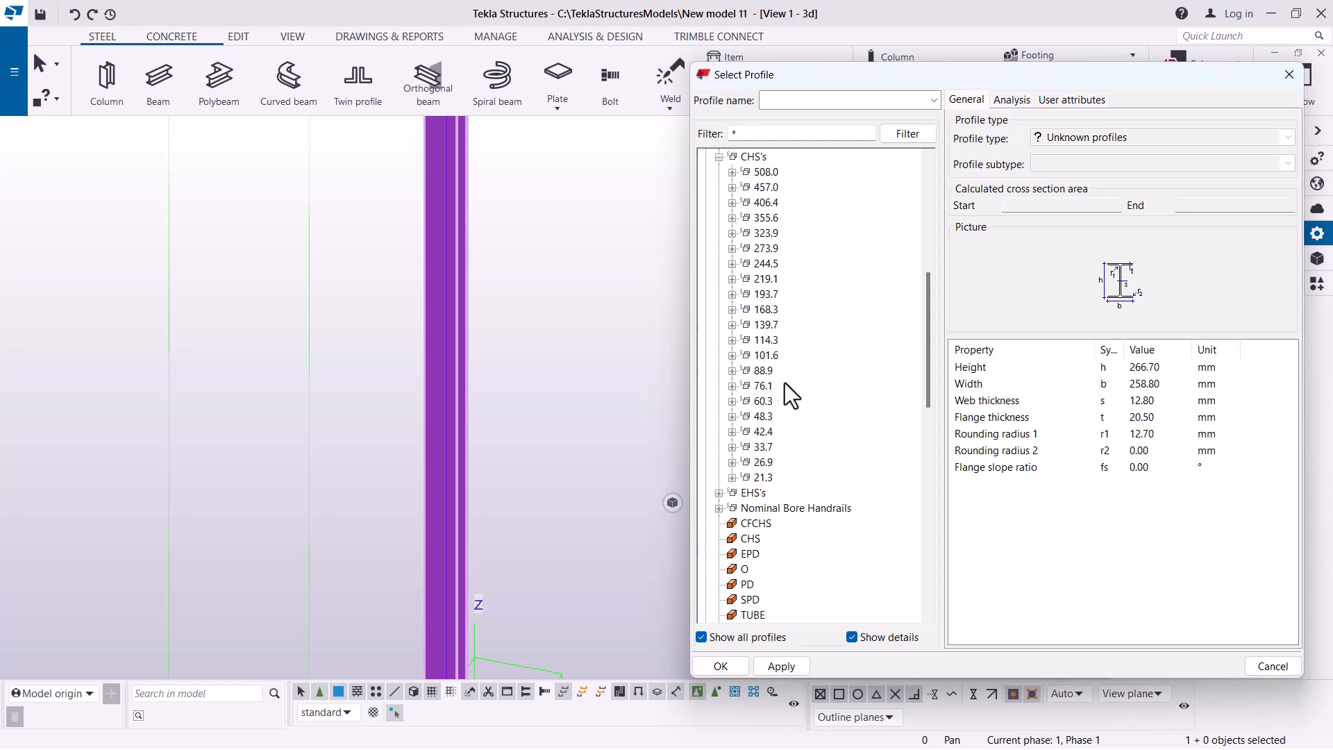
{"action": "left_click", "coordinate": [733, 386]}
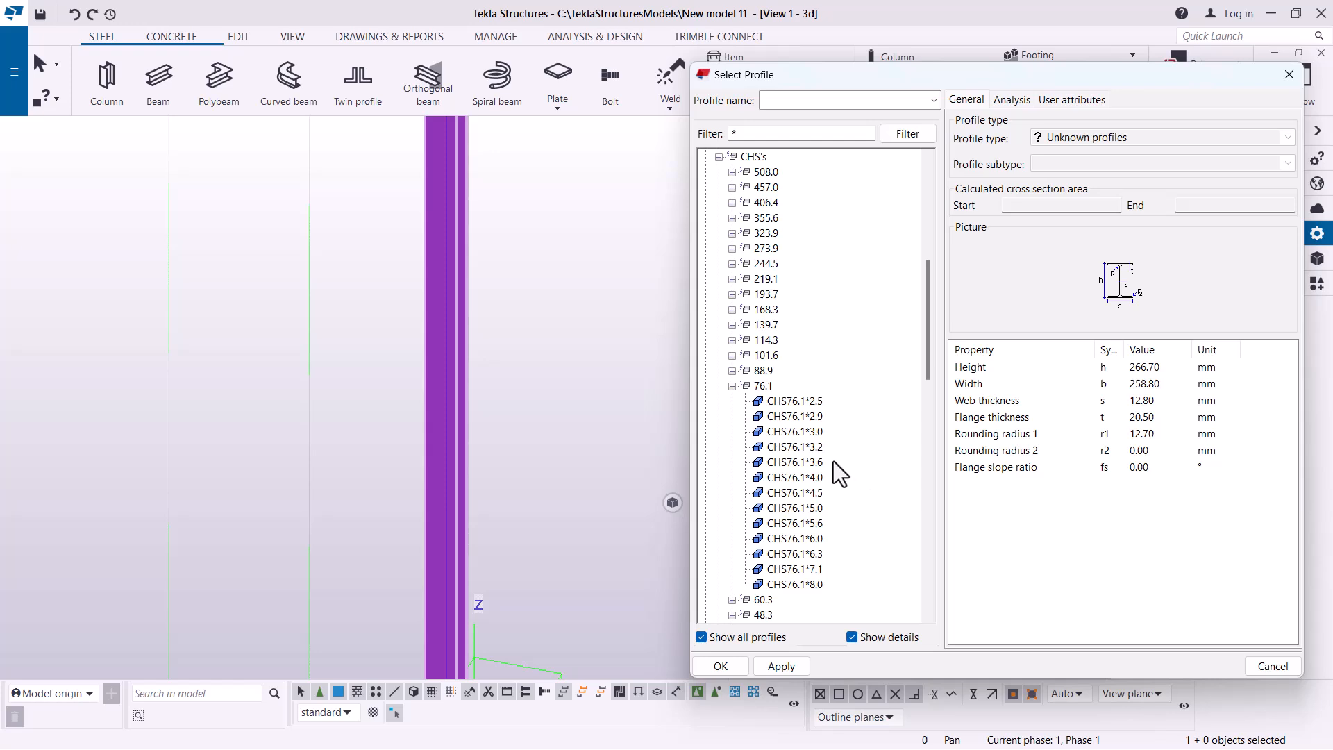
{"action": "left_click", "coordinate": [812, 509]}
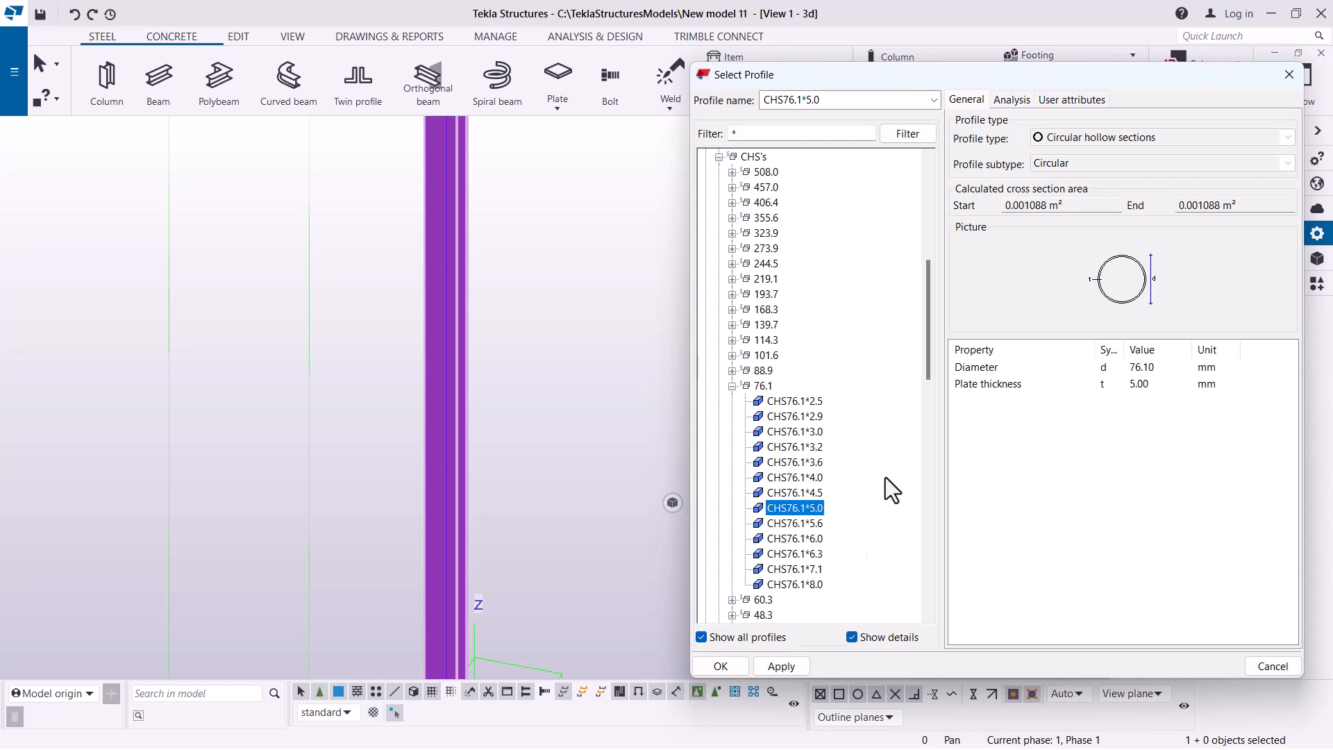
{"action": "left_click", "coordinate": [726, 668]}
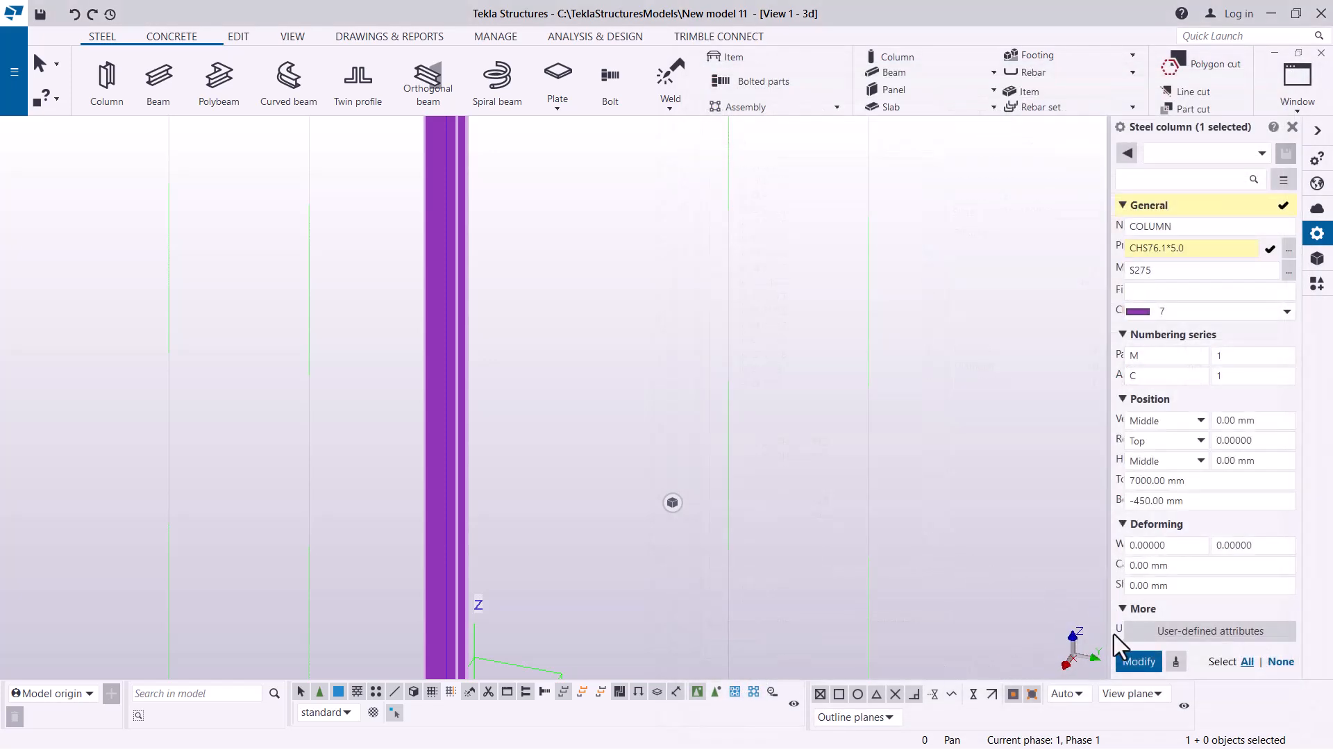
Step: Apply the CHS76.1*5.0 profile to the placed steel column and clear the selection
{"action": "left_click", "coordinate": [1129, 659]}
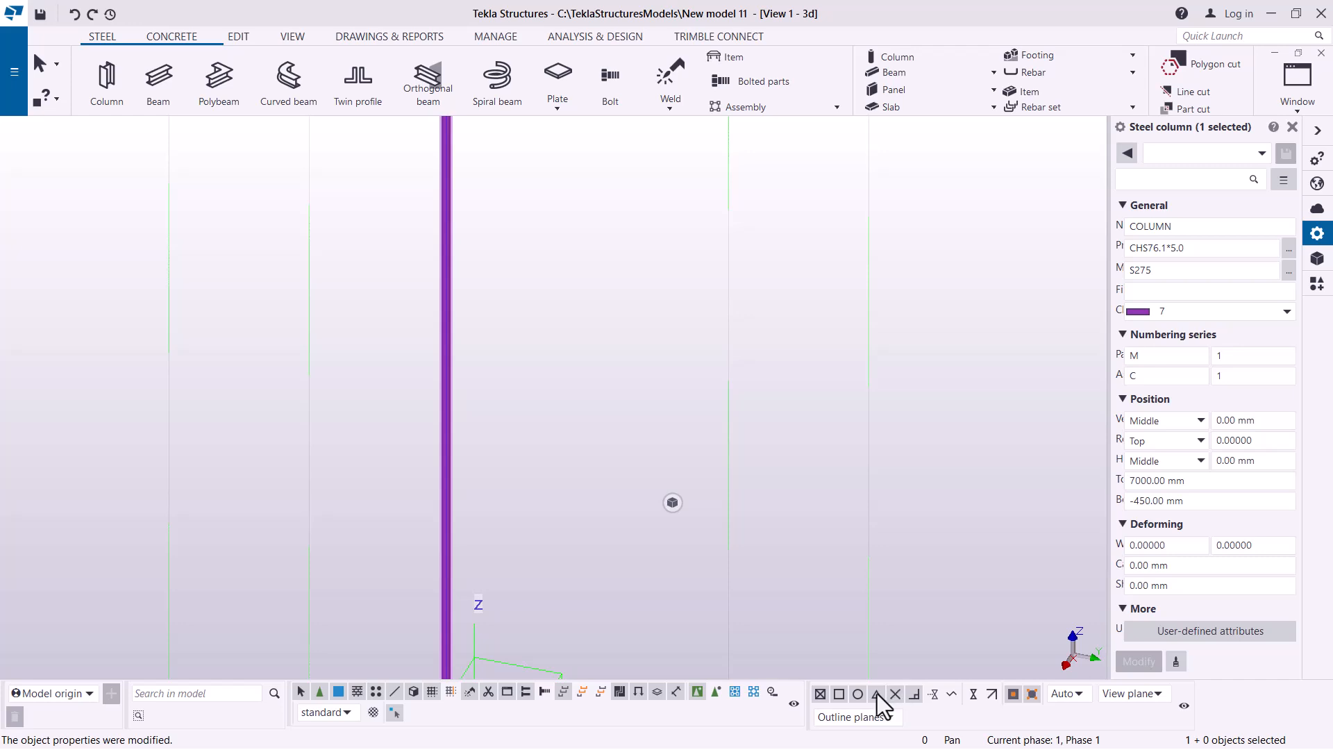
{"action": "scroll", "coordinate": [488, 282], "scroll_direction": "down", "scroll_amount": 6}
{"action": "scroll", "coordinate": [479, 556], "scroll_direction": "up", "scroll_amount": 3}
{"action": "scroll", "coordinate": [478, 556], "scroll_direction": "up", "scroll_amount": 4}
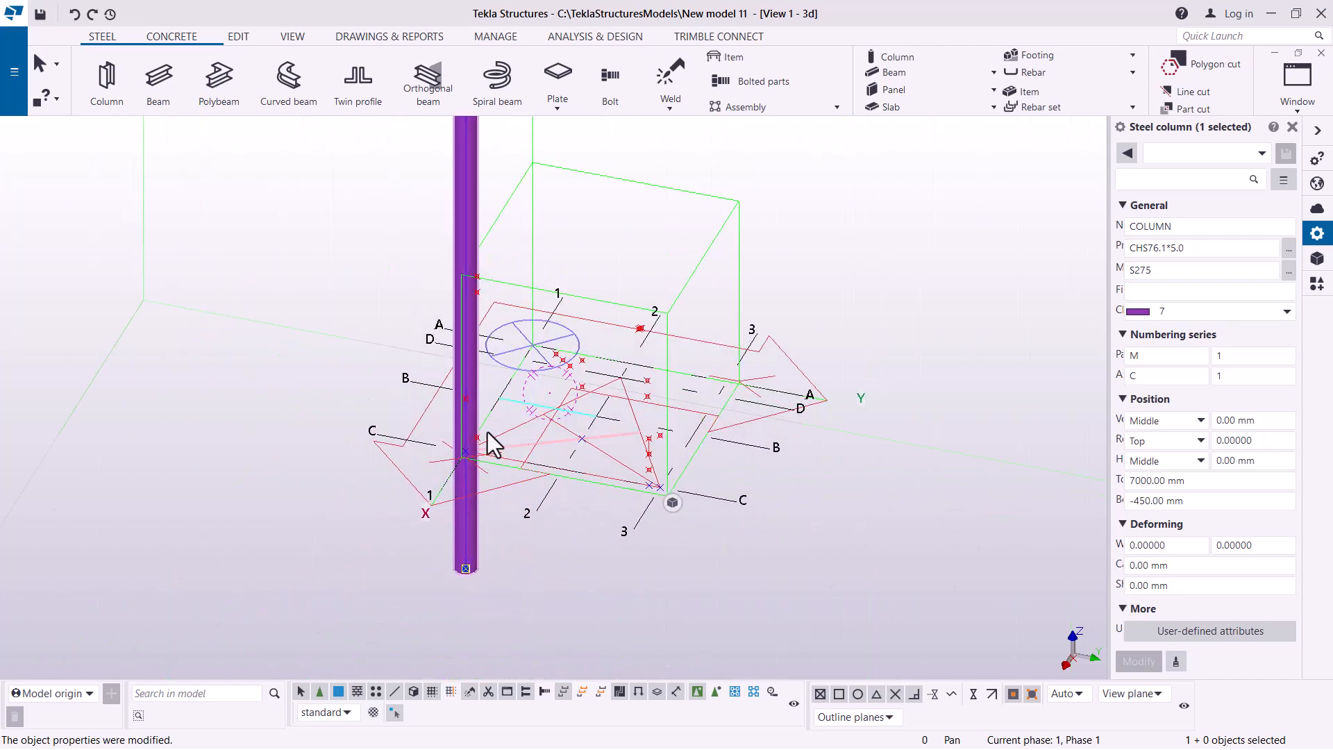
{"action": "right_click", "coordinate": [469, 441]}
{"action": "left_click", "coordinate": [771, 154]}
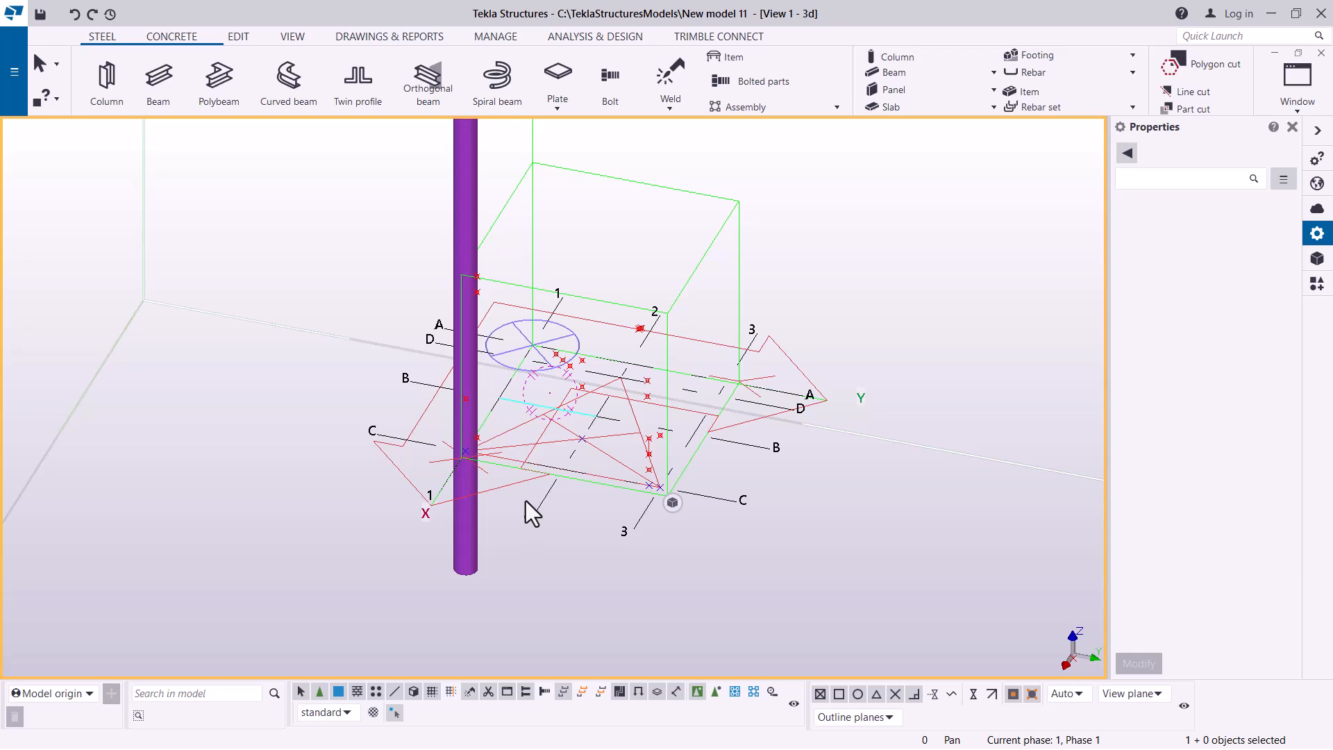
Step: Select the steel column and widen the properties pane so its field labels are readable
{"action": "key", "text": "v"}
{"action": "left_click", "coordinate": [469, 503]}
{"action": "middle_click_drag", "start_coordinate": [469, 505], "coordinate": [378, 343], "text": "ctrl"}
{"action": "right_click", "coordinate": [356, 272]}
{"action": "left_click", "coordinate": [362, 278]}
{"action": "left_click", "coordinate": [485, 569]}
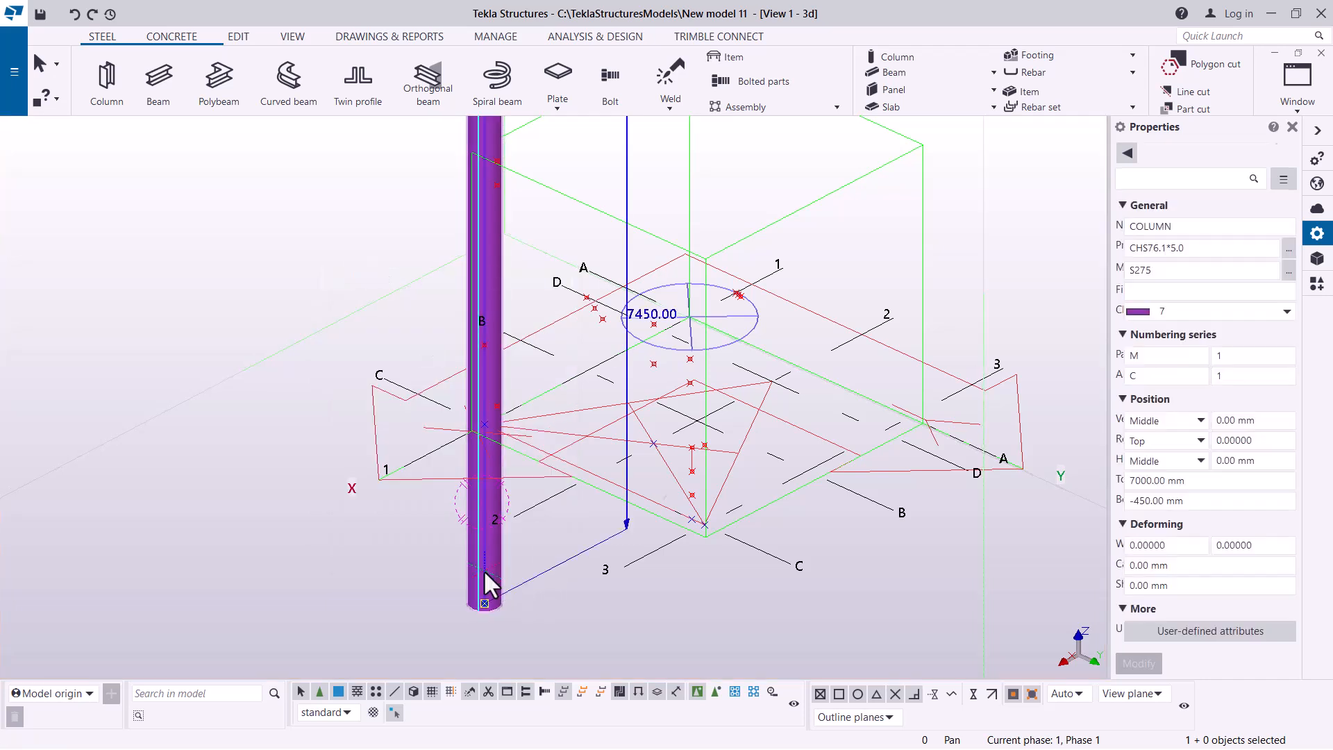
{"action": "left_click_drag", "start_coordinate": [1109, 316], "coordinate": [982, 309]}
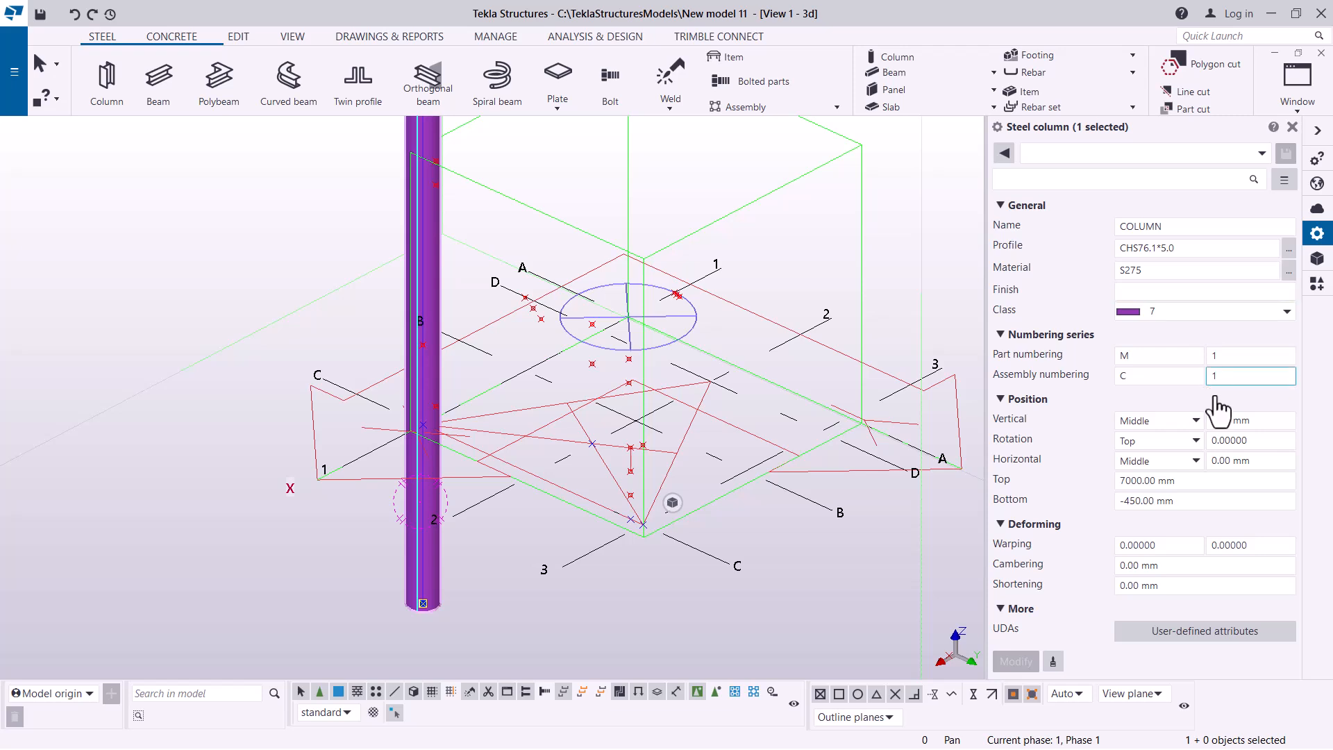
Step: Set the column's bottom level to 0 mm and its top level to 5500 mm
{"action": "left_click_drag", "start_coordinate": [1181, 501], "coordinate": [1045, 498]}
{"action": "type", "text": "0"}
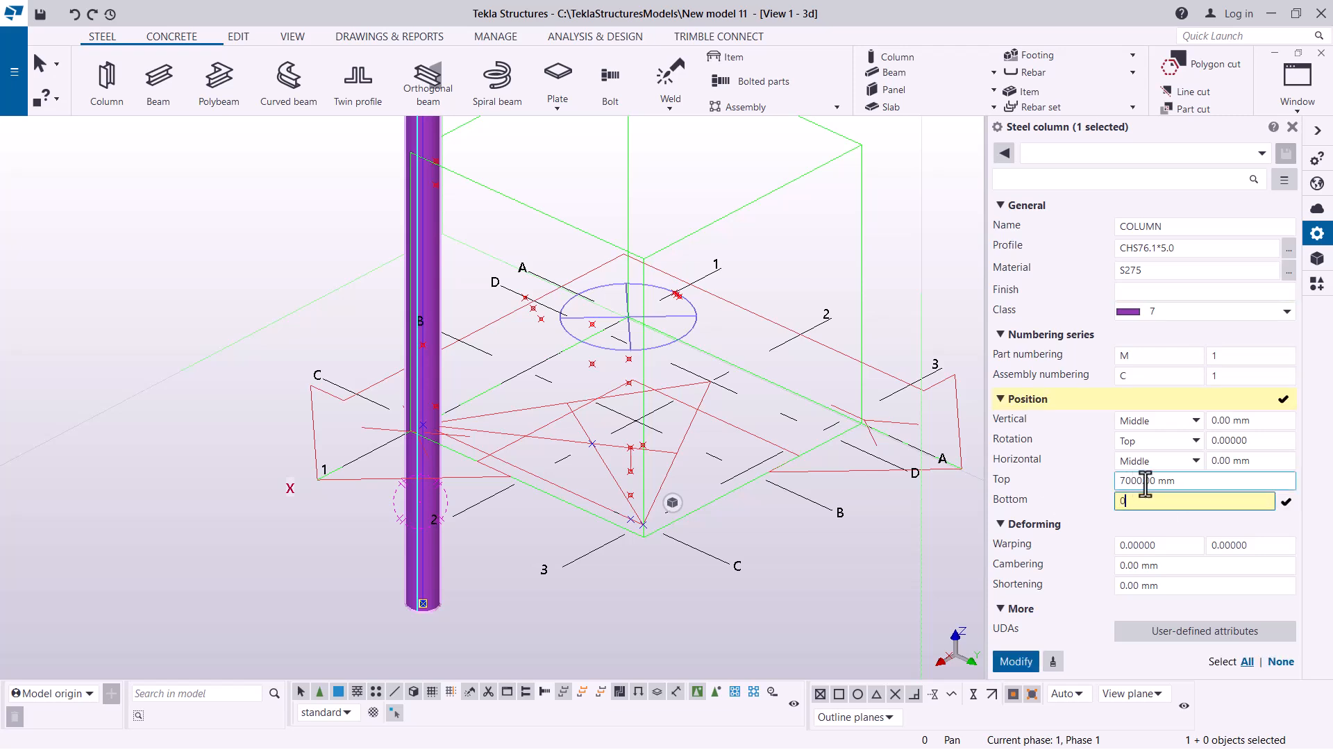
{"action": "left_click_drag", "start_coordinate": [1172, 481], "coordinate": [1066, 485]}
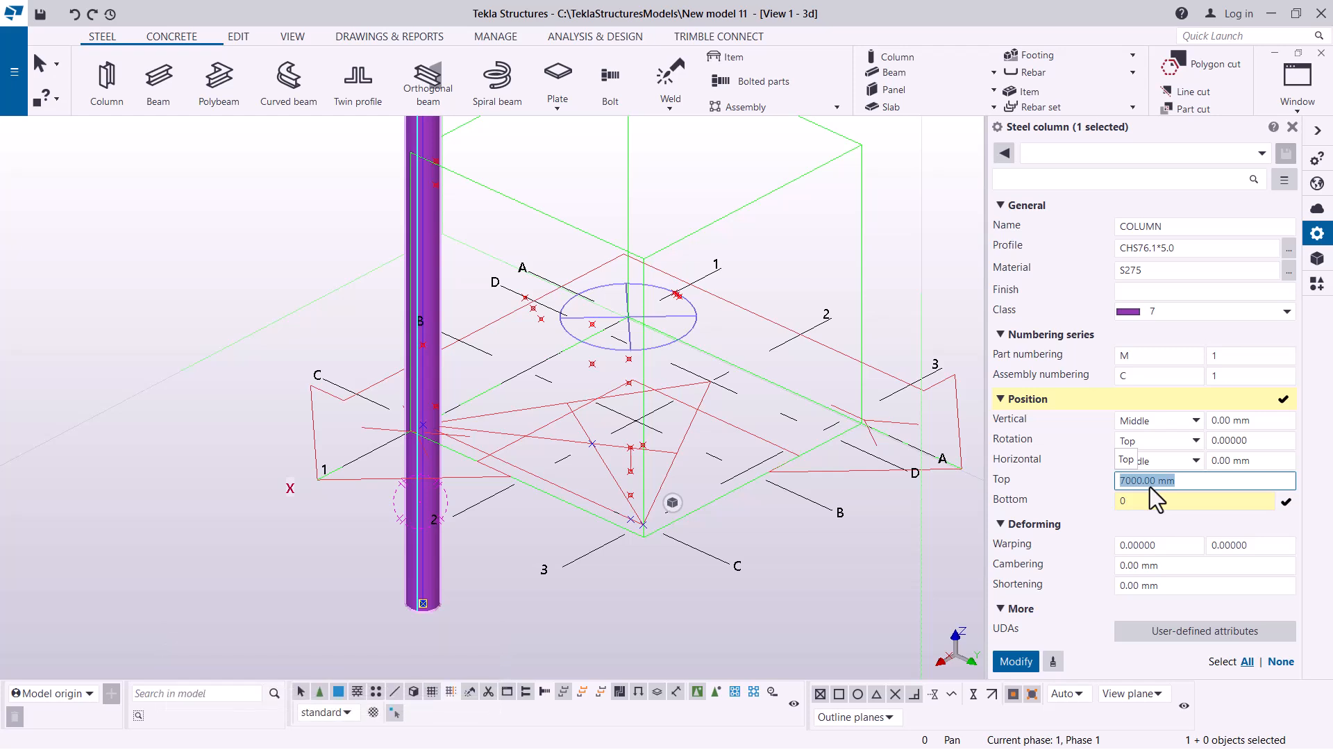
{"action": "type", "text": "55"}
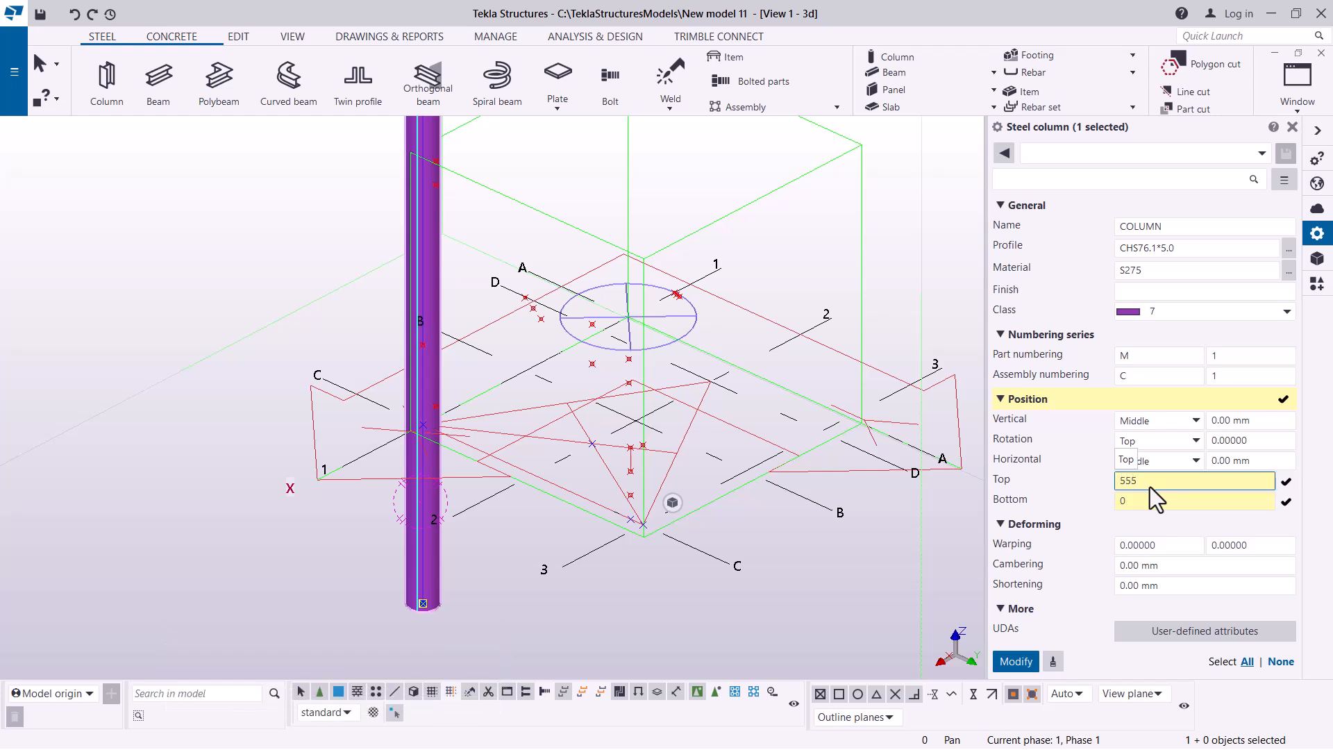
{"action": "type", "text": "00"}
{"action": "left_click", "coordinate": [1007, 666]}
Step: Examine the column's base, the construction triangle's other corners and the rectangular grid's X coordinates
{"action": "scroll", "coordinate": [490, 511], "scroll_direction": "down", "scroll_amount": 5}
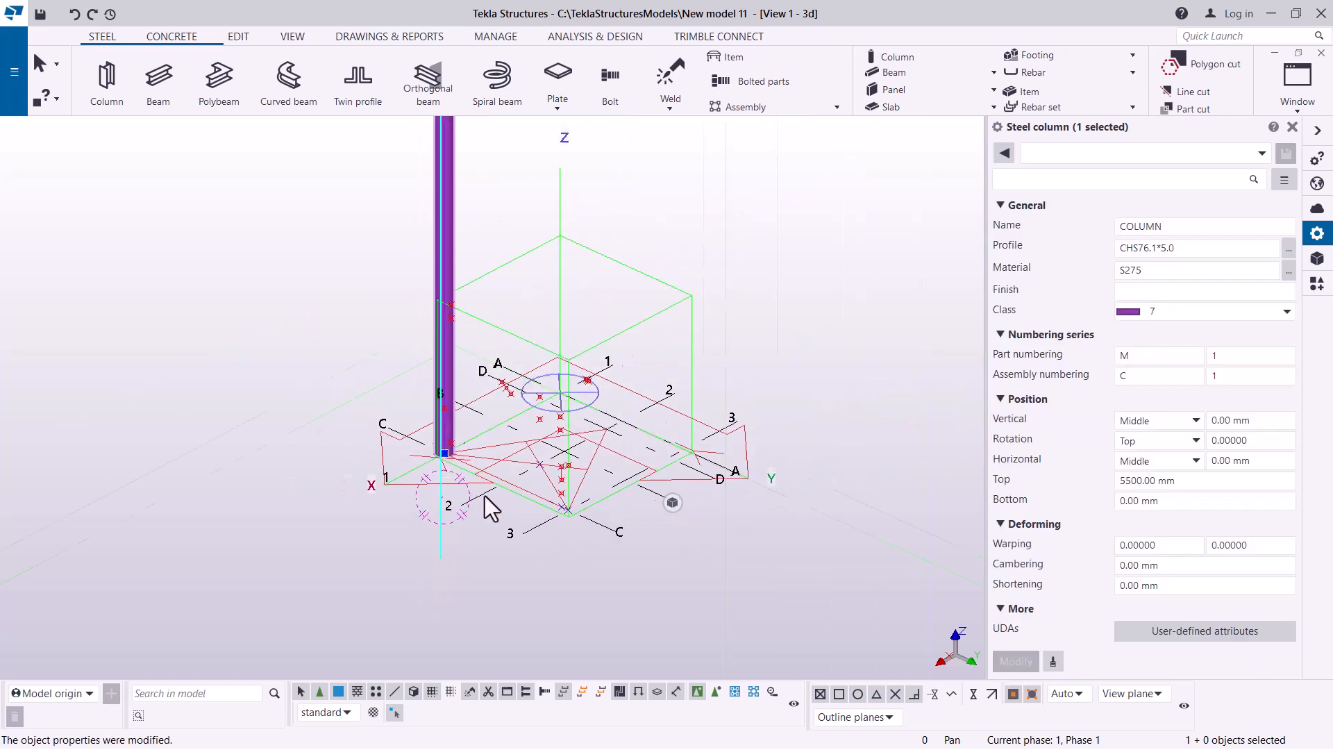
{"action": "scroll", "coordinate": [494, 499], "scroll_direction": "down", "scroll_amount": 3}
{"action": "scroll", "coordinate": [501, 486], "scroll_direction": "up", "scroll_amount": 10}
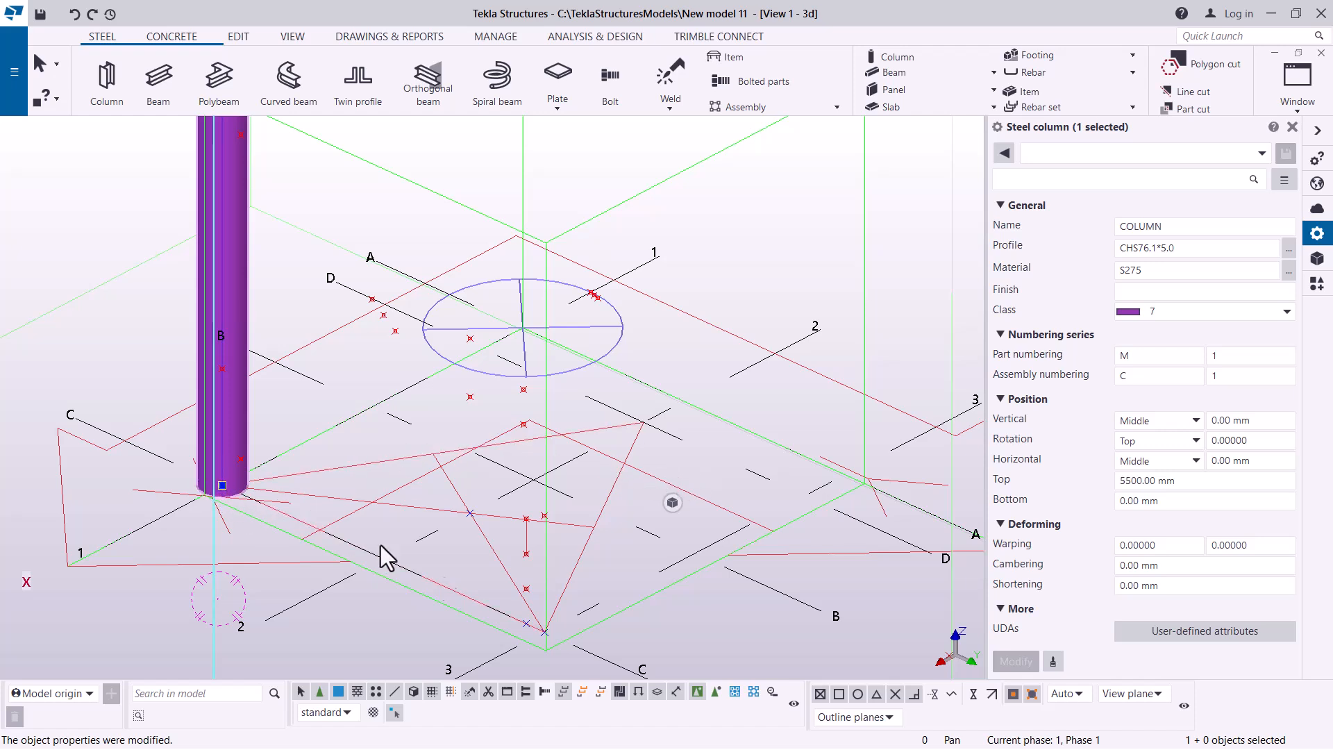
{"action": "left_click", "coordinate": [221, 487]}
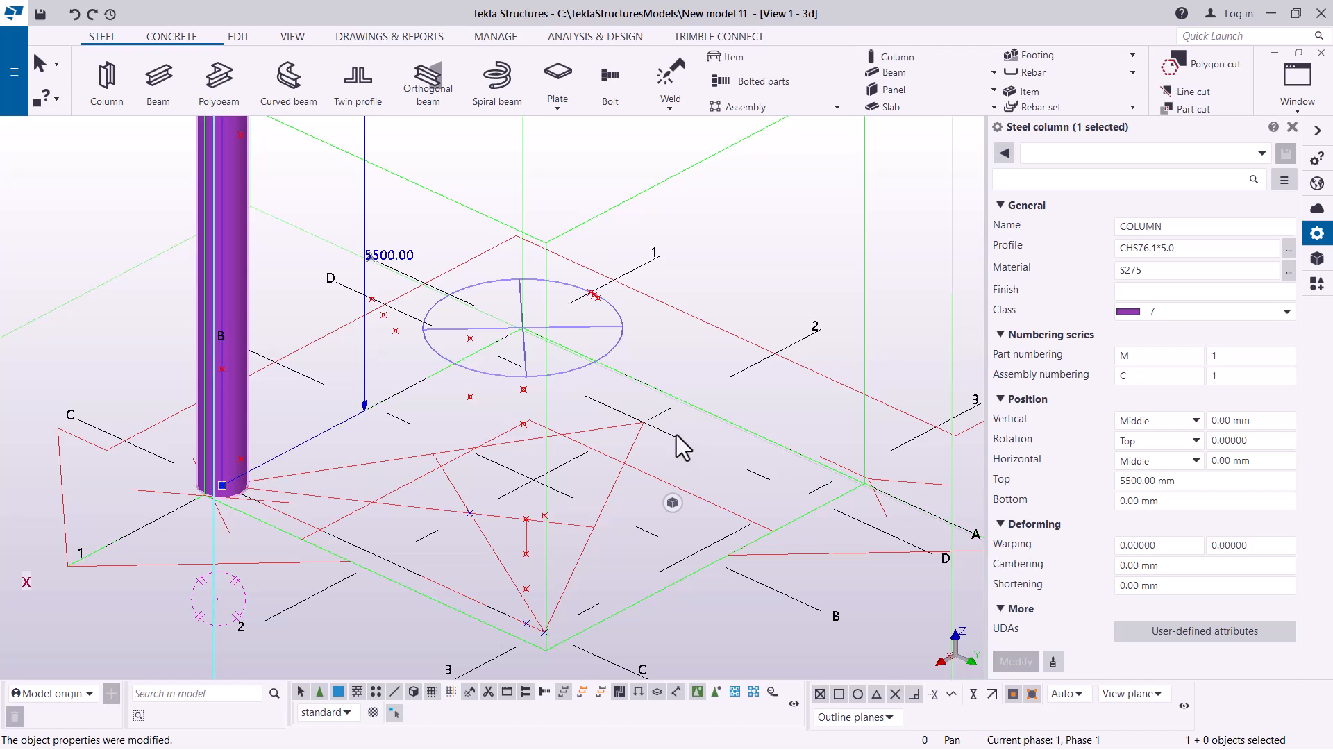
{"action": "scroll", "coordinate": [535, 409], "scroll_direction": "down", "scroll_amount": 2}
{"action": "scroll", "coordinate": [652, 434], "scroll_direction": "up", "scroll_amount": 3}
{"action": "left_click", "coordinate": [648, 431]}
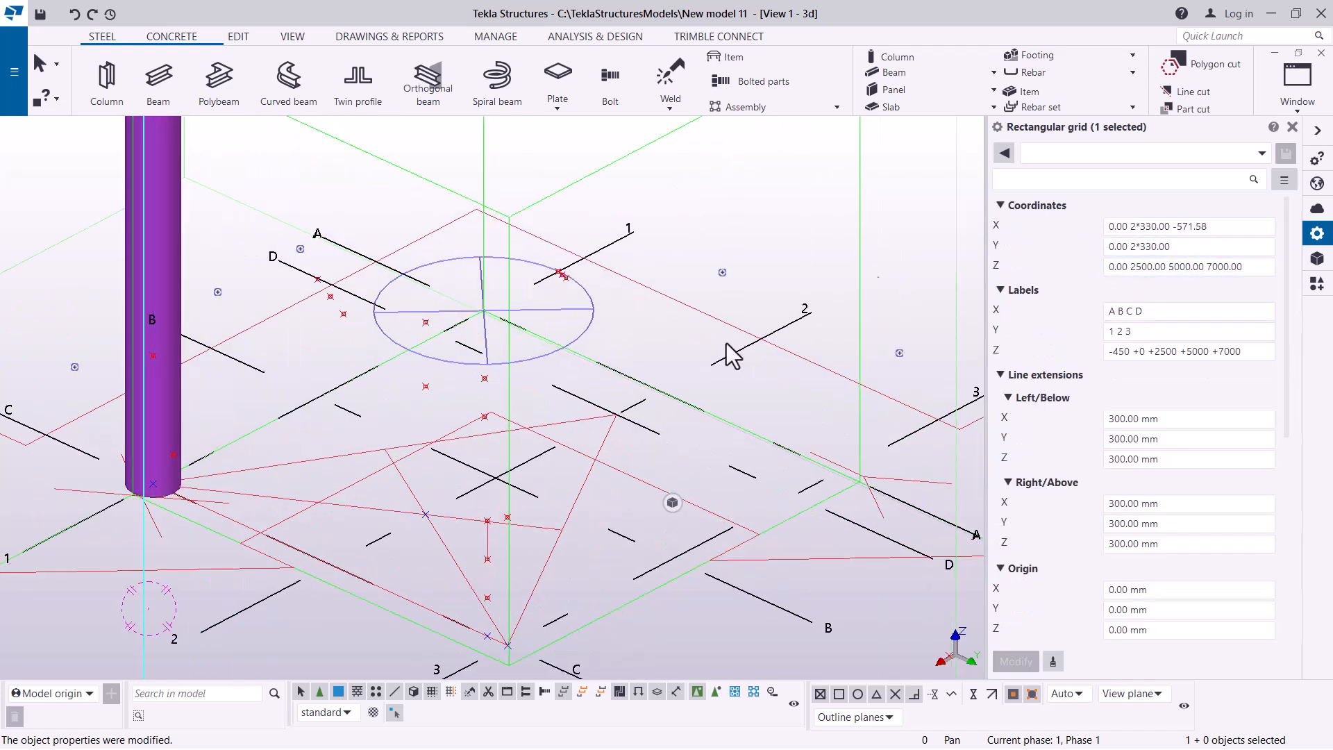
{"action": "left_click", "coordinate": [1169, 247]}
{"action": "left_click_drag", "start_coordinate": [1210, 226], "coordinate": [1179, 227]}
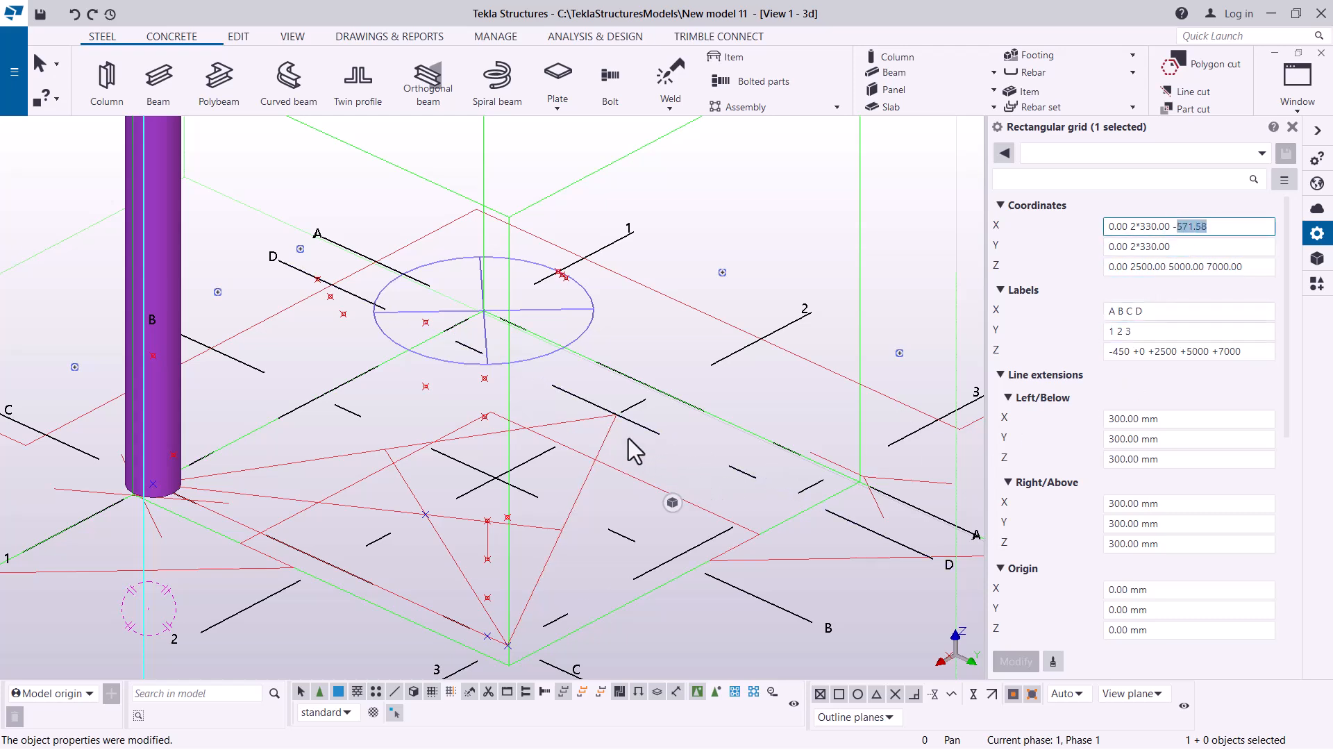
{"action": "left_click", "coordinate": [753, 249]}
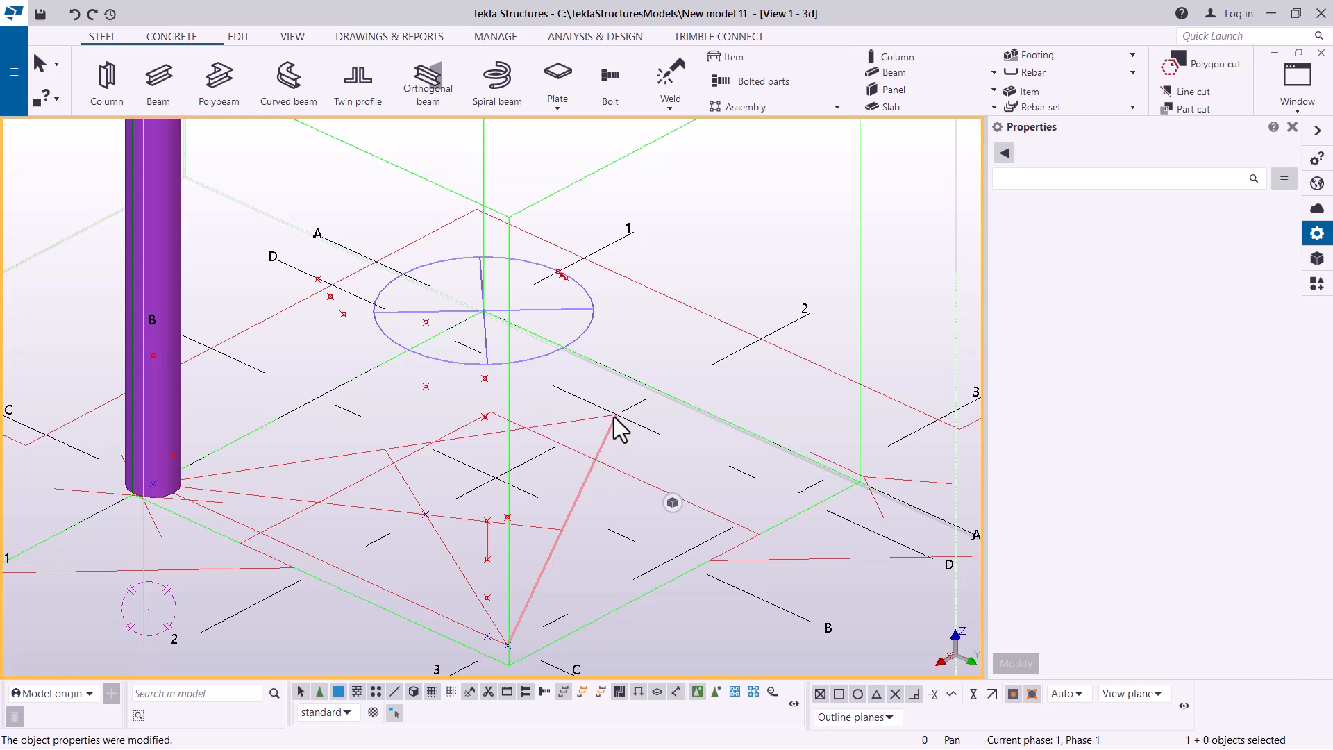
{"action": "scroll", "coordinate": [441, 430], "scroll_direction": "down", "scroll_amount": 3}
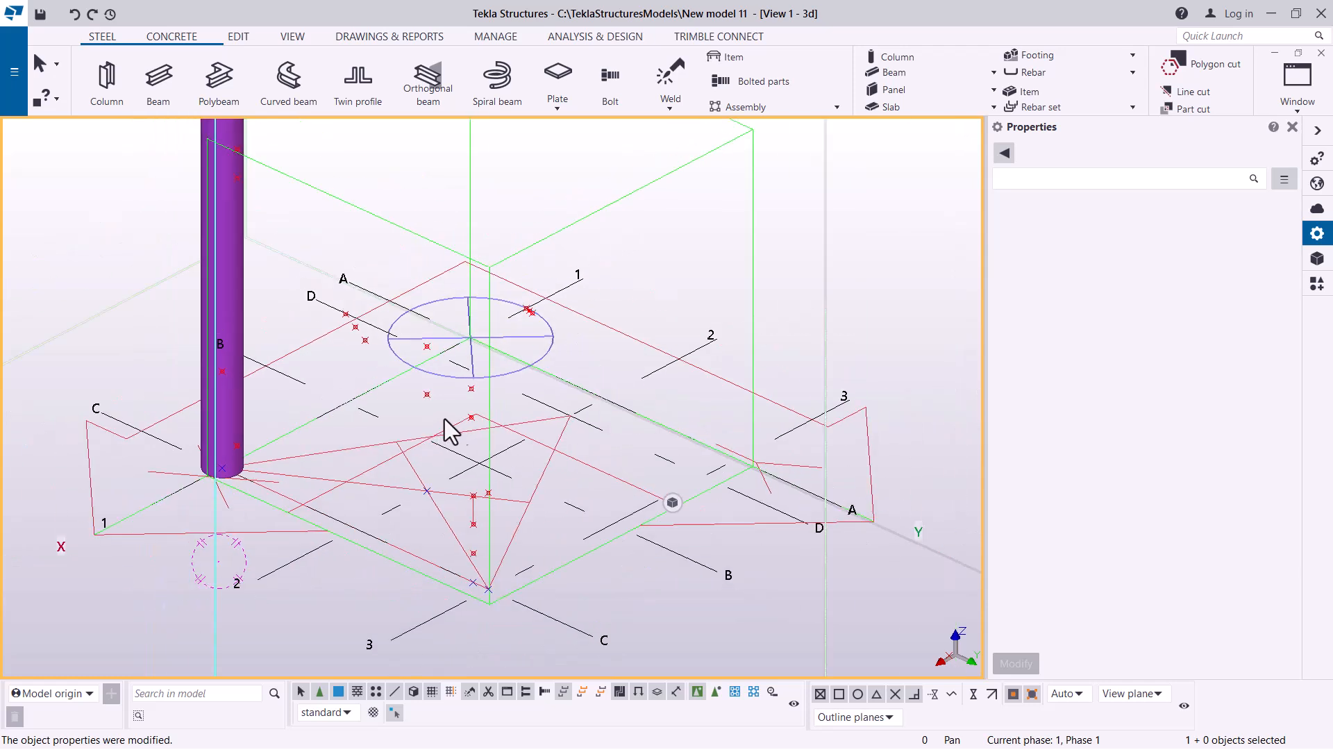
Step: Configure a rotated copy of the column with 2 copies at a 120° angle around a line
{"action": "left_click", "coordinate": [297, 139]}
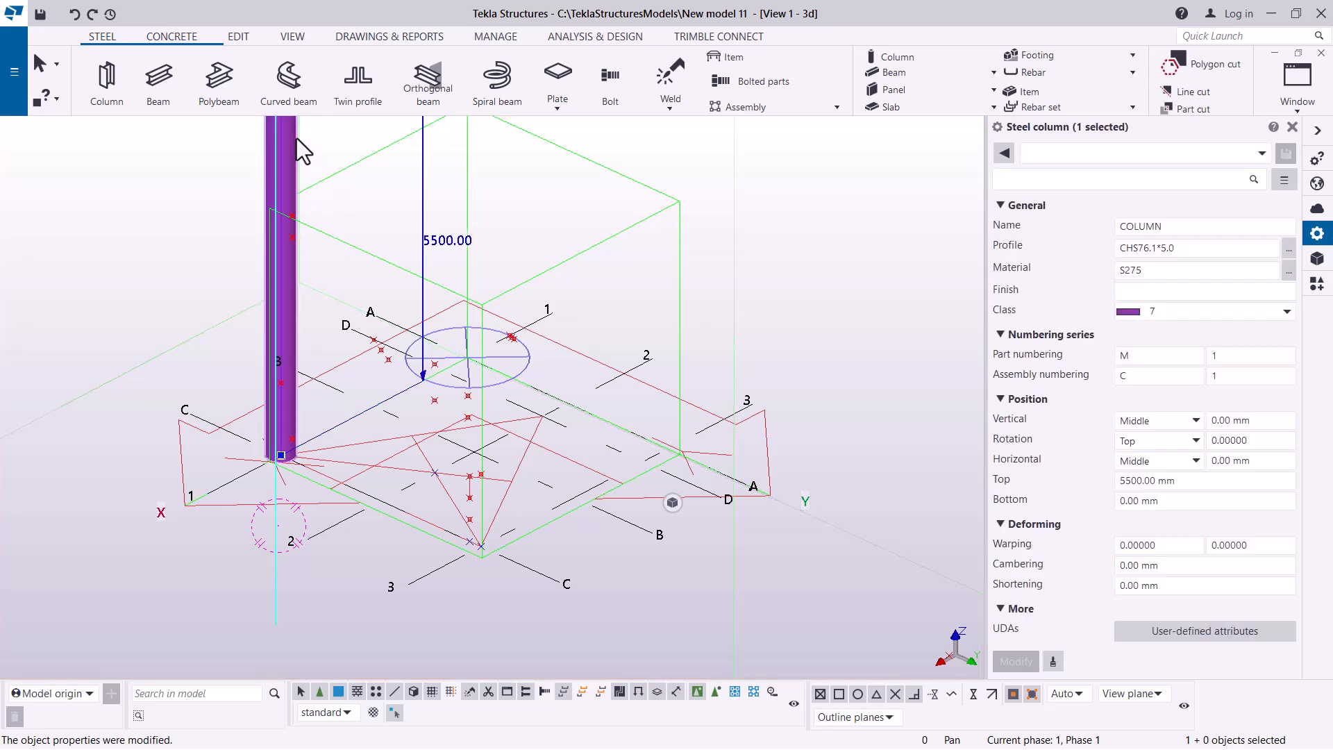
{"action": "right_click", "coordinate": [318, 136]}
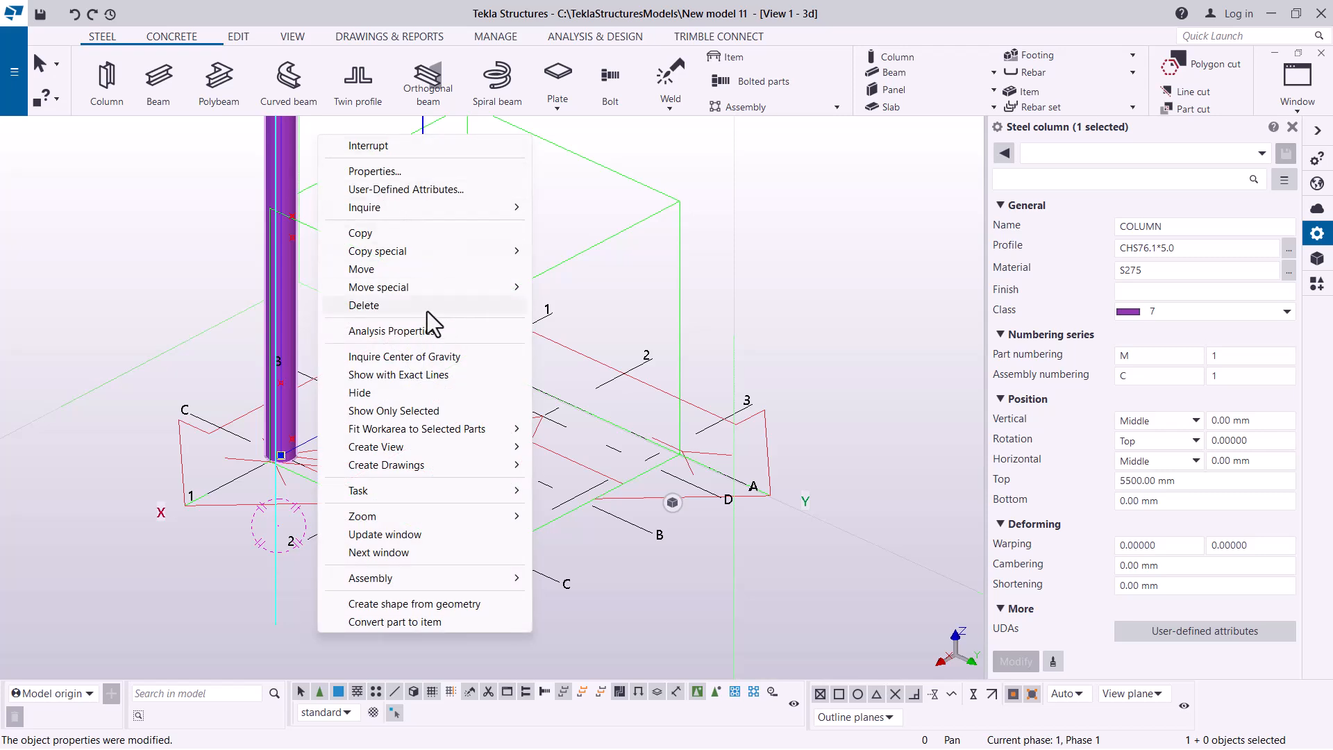
{"action": "mouse_move", "coordinate": [411, 295]}
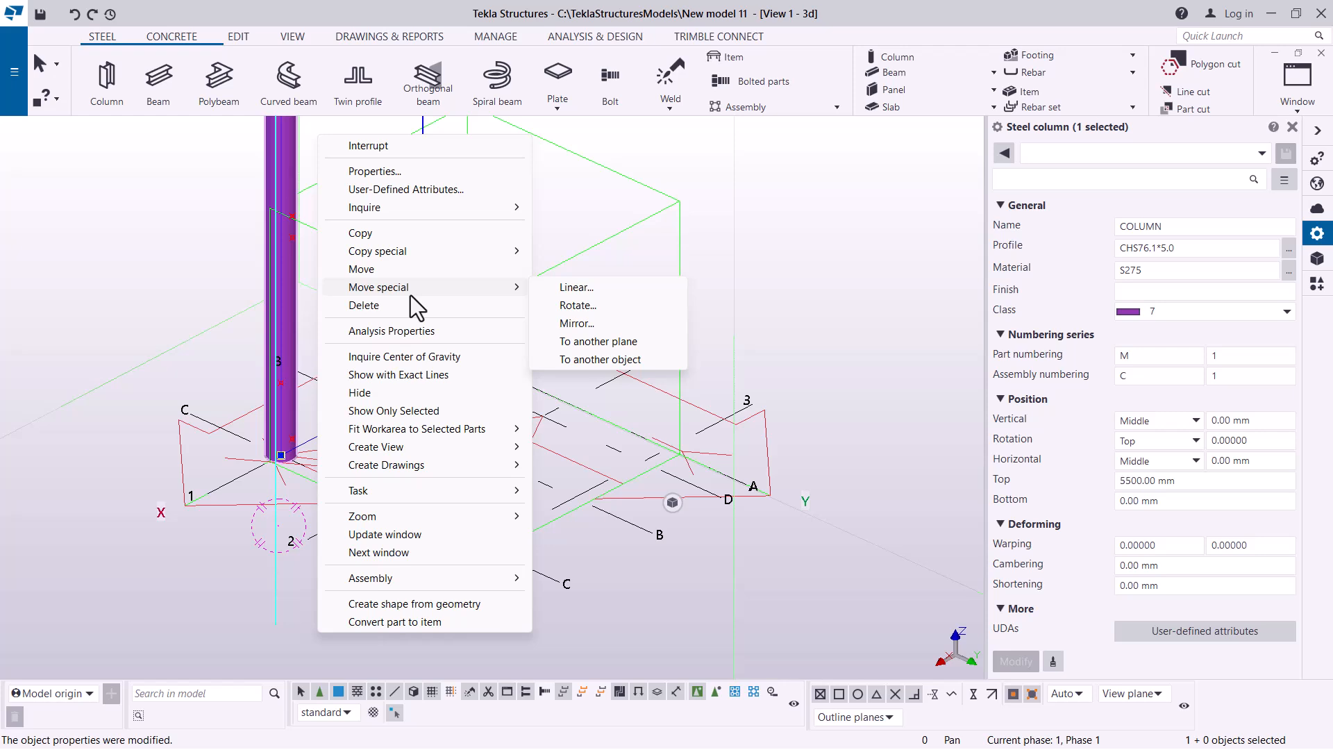
{"action": "mouse_move", "coordinate": [406, 256]}
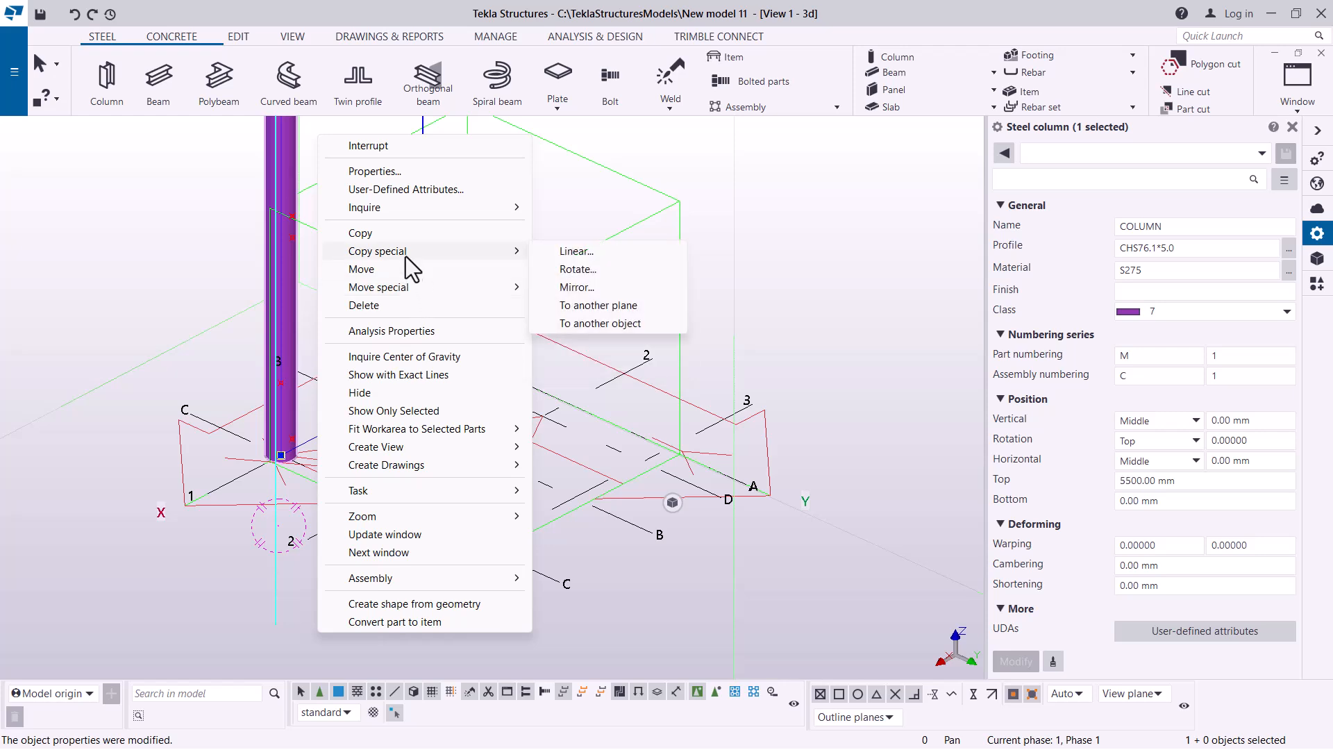
{"action": "left_click", "coordinate": [569, 268]}
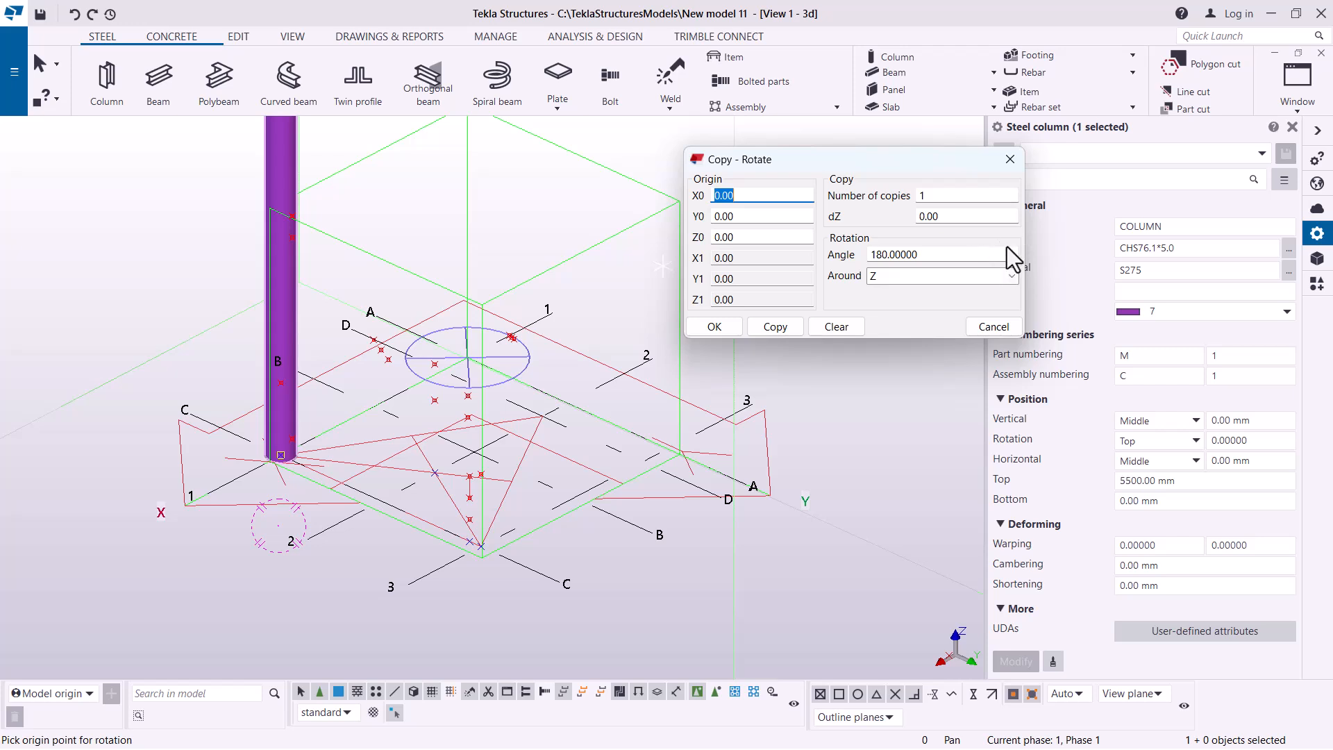
{"action": "left_click", "coordinate": [993, 275]}
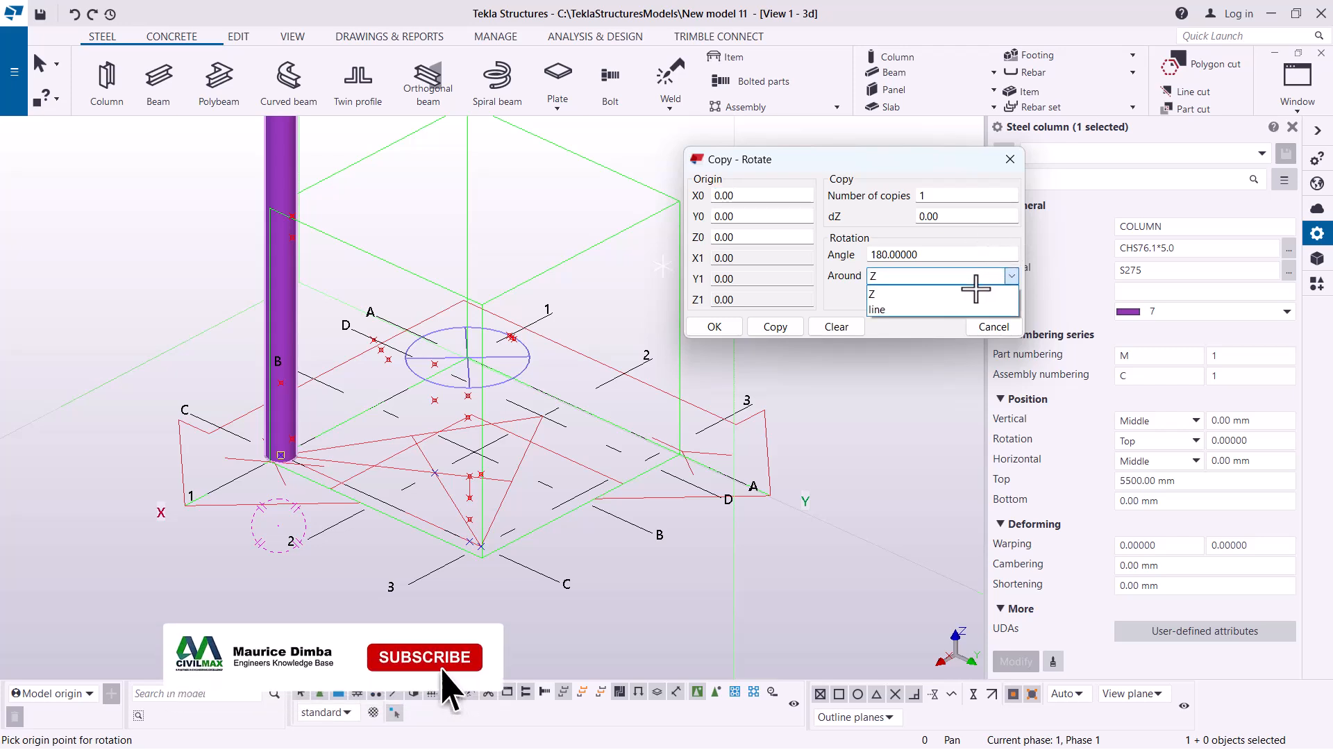
{"action": "left_click", "coordinate": [927, 309]}
{"action": "left_click_drag", "start_coordinate": [920, 255], "coordinate": [820, 253]}
{"action": "type", "text": "120"}
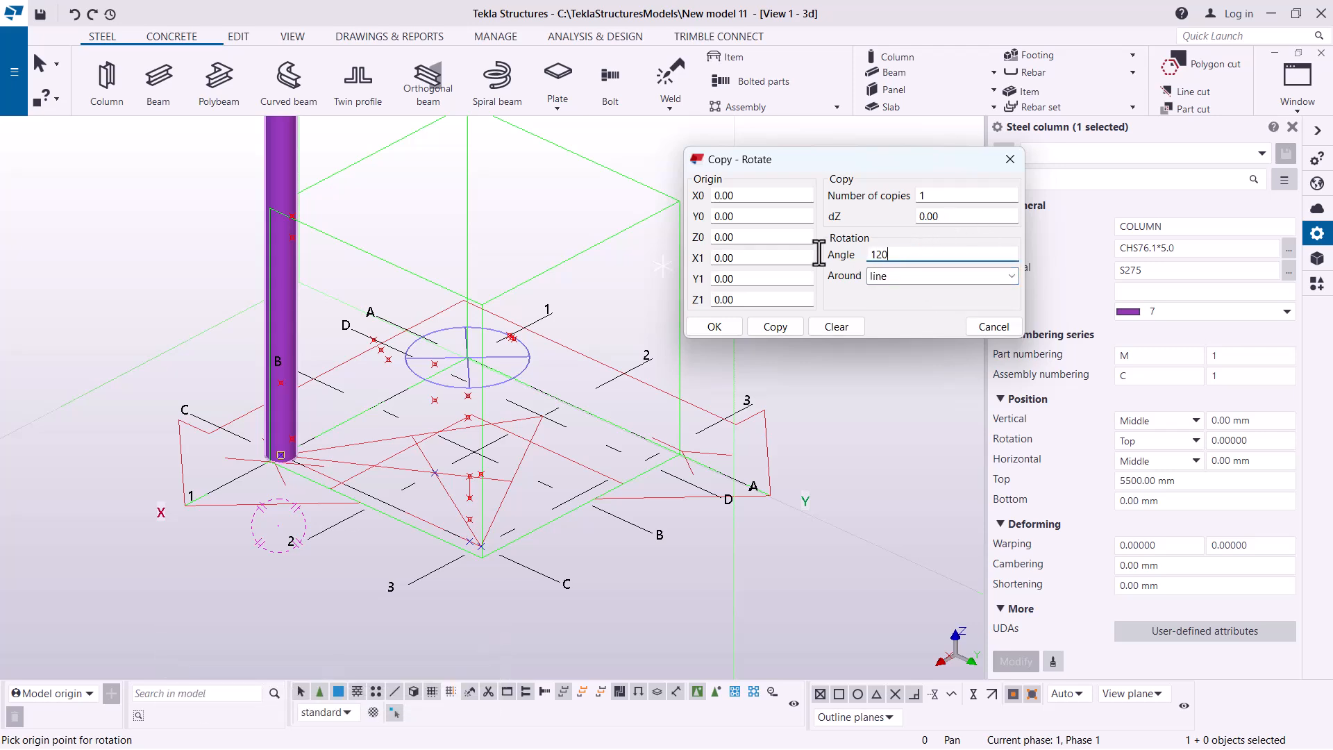
{"action": "left_click_drag", "start_coordinate": [931, 194], "coordinate": [916, 195]}
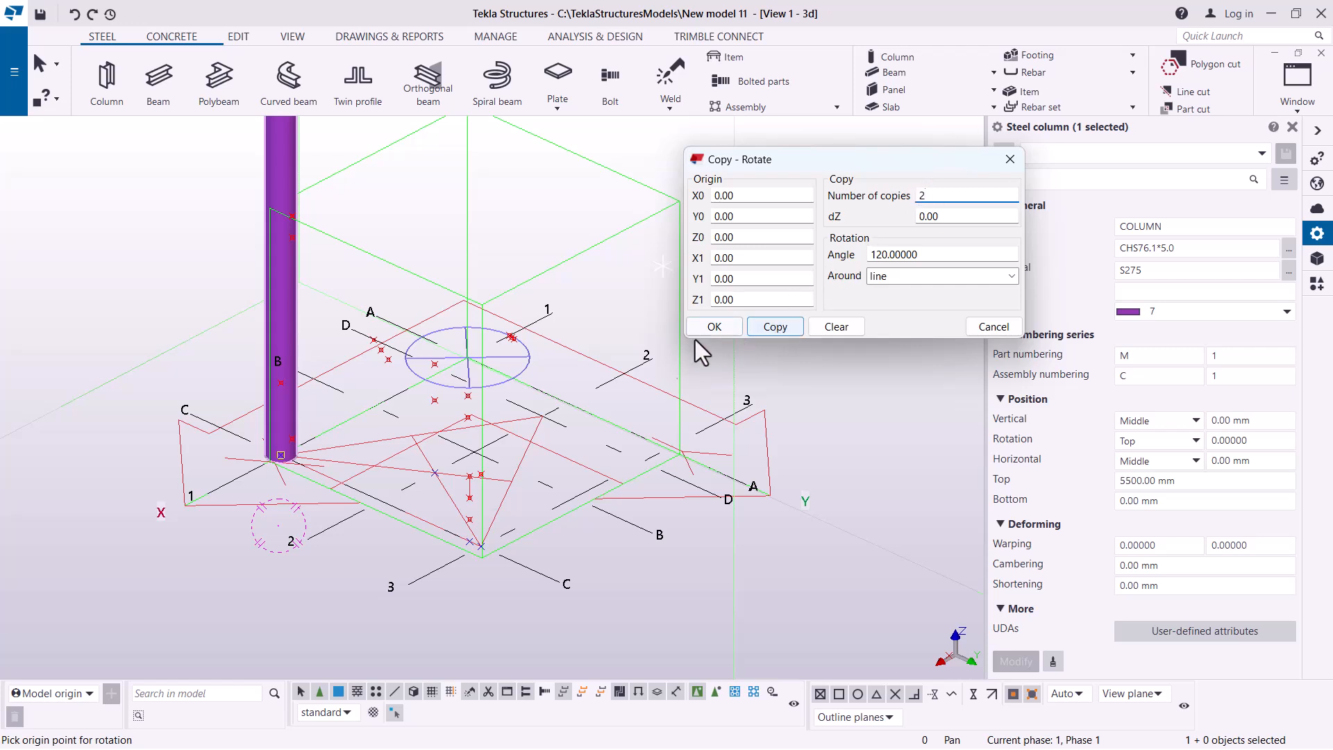
Step: Define the rotation line vertically from the triangle's centre point to the point 200 mm above it, and create the column copies
{"action": "scroll", "coordinate": [452, 458], "scroll_direction": "up", "scroll_amount": 2}
{"action": "scroll", "coordinate": [500, 431], "scroll_direction": "up", "scroll_amount": 2}
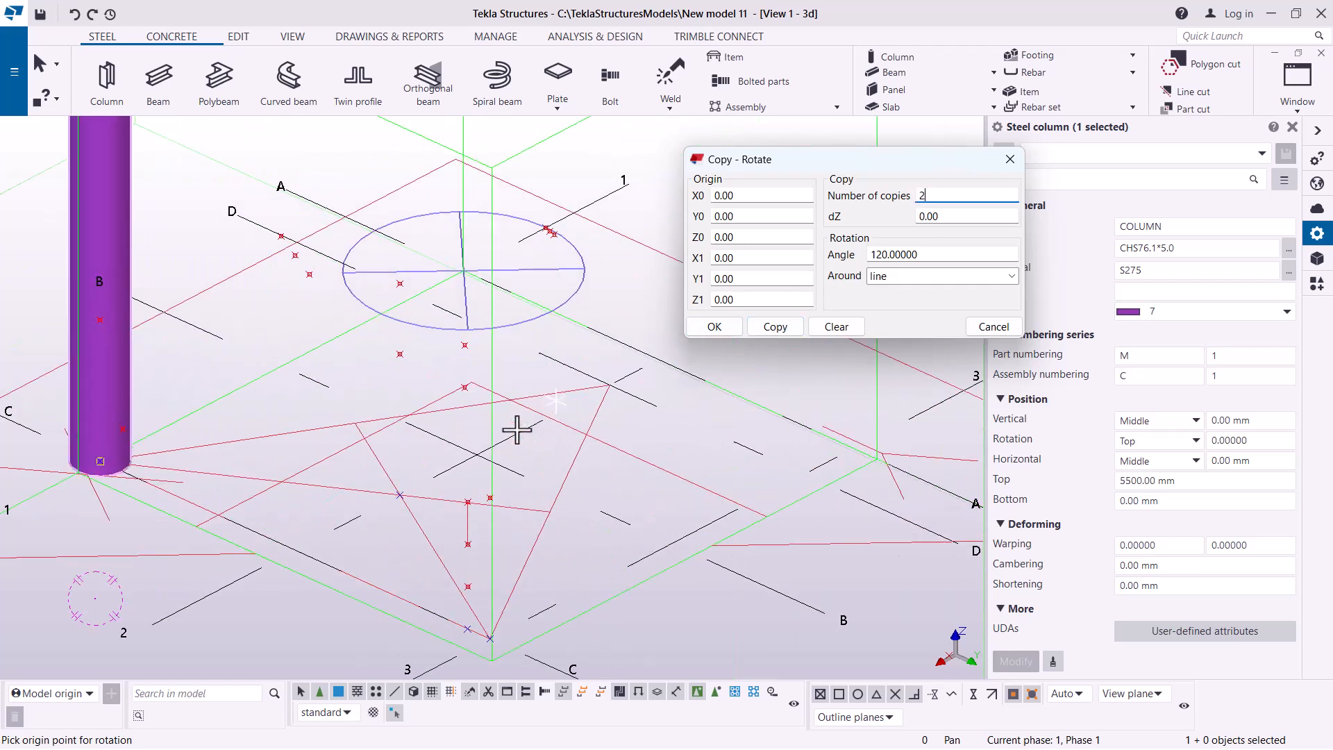
{"action": "left_click", "coordinate": [399, 493]}
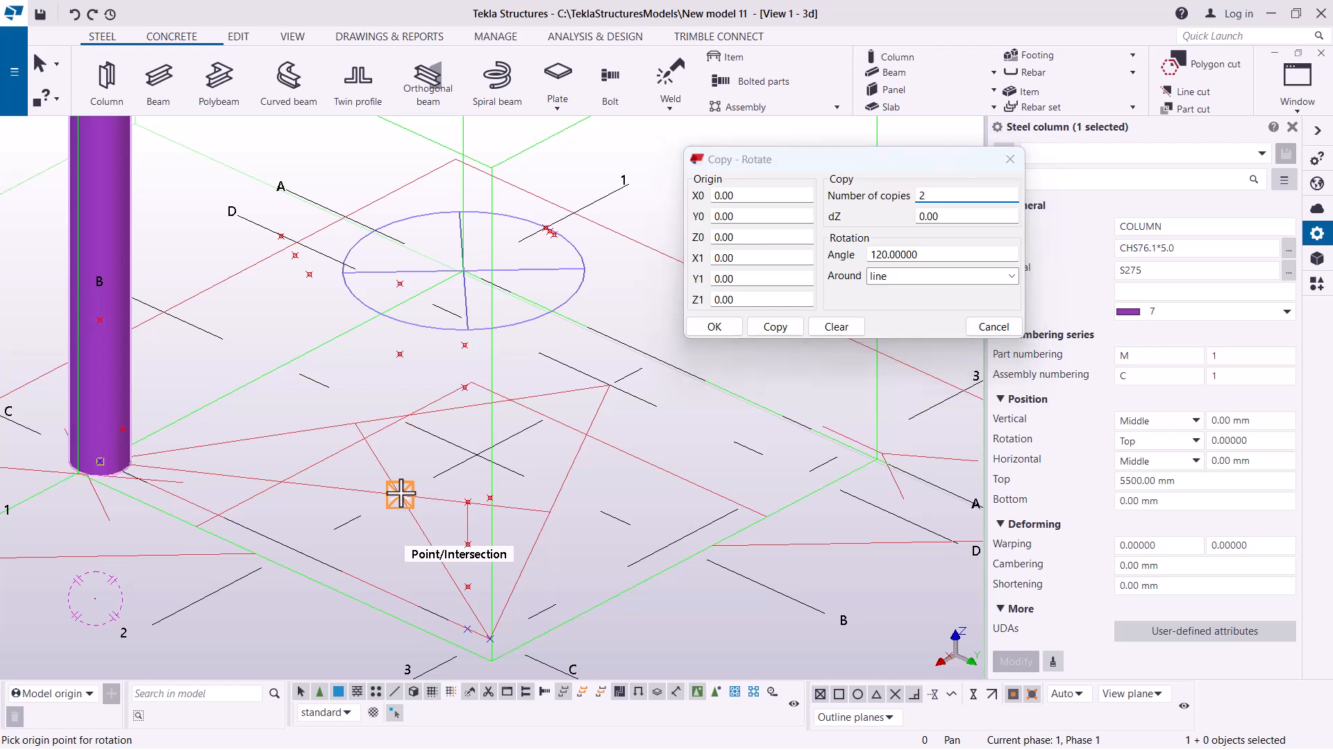
{"action": "left_click", "coordinate": [399, 355]}
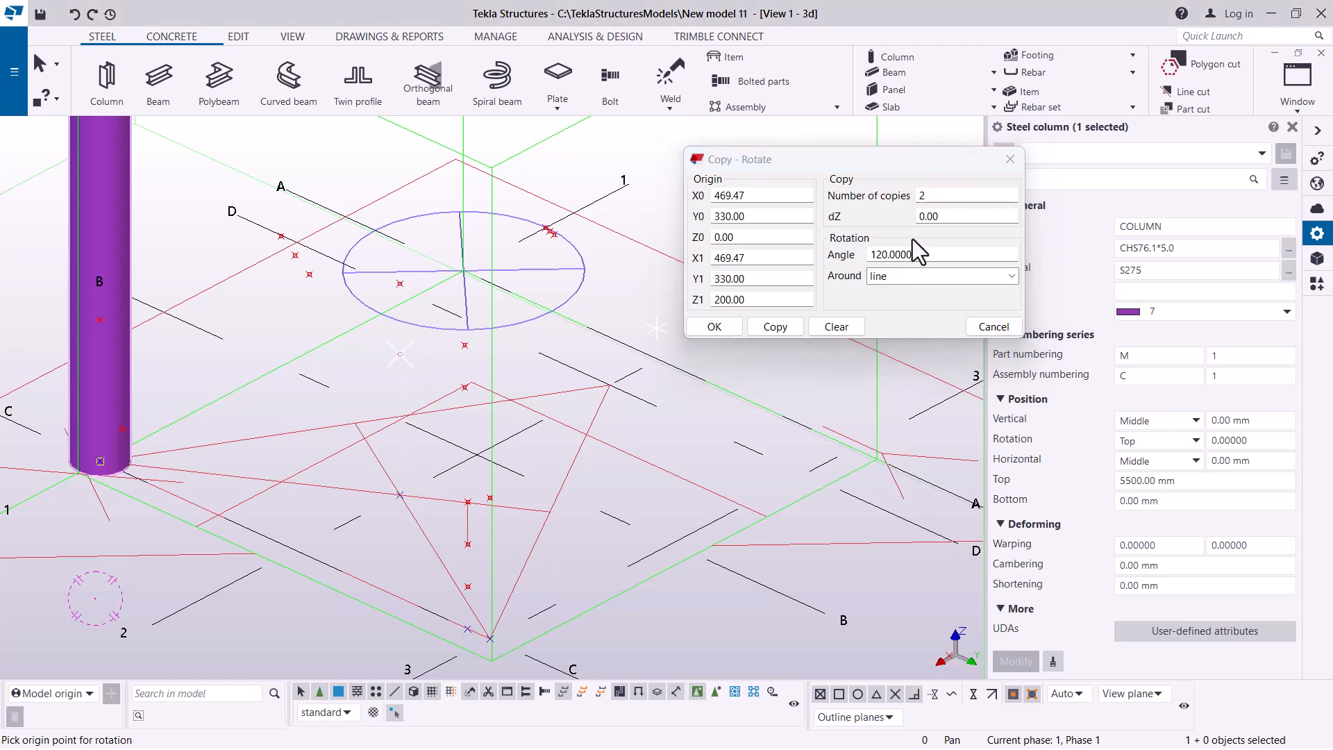
{"action": "left_click", "coordinate": [774, 328]}
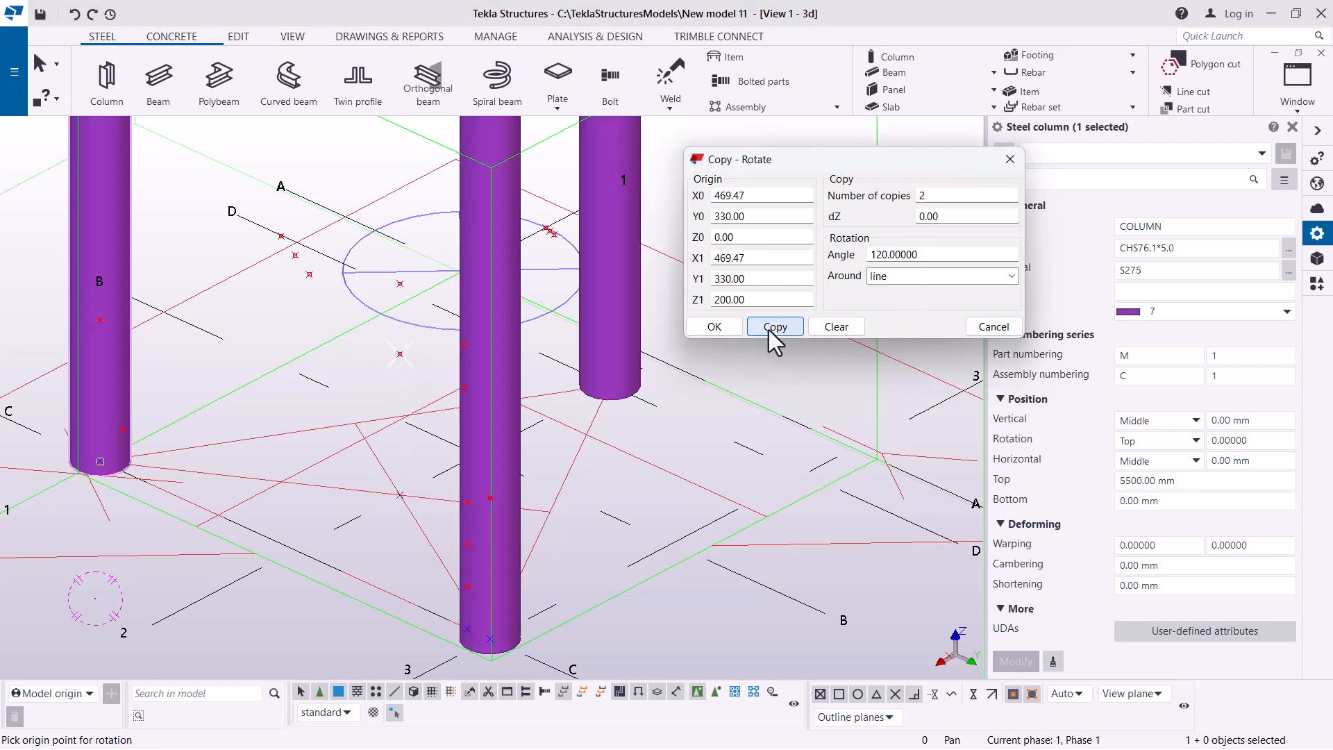
{"action": "left_click", "coordinate": [715, 326]}
{"action": "right_click", "coordinate": [768, 215]}
{"action": "left_click", "coordinate": [792, 219]}
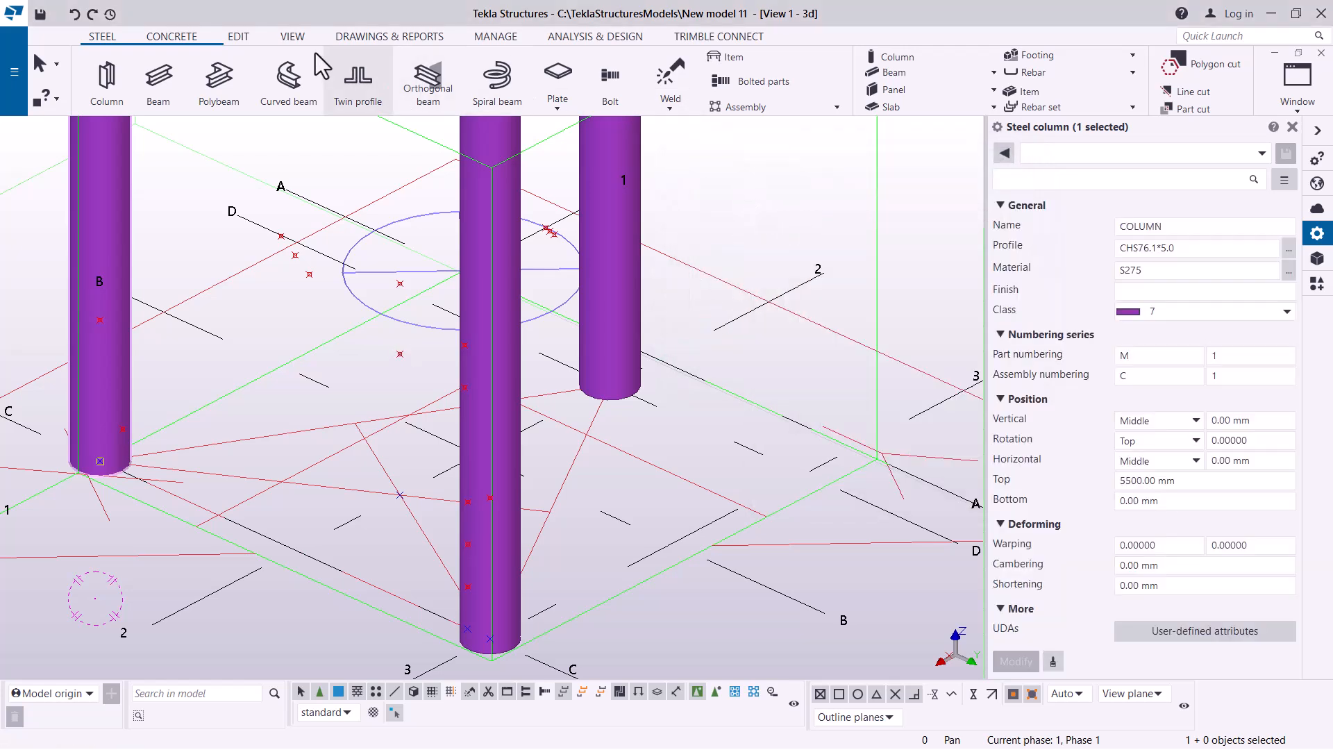
Step: Examine the three columns around the construction triangle and the first column's foot
{"action": "left_click", "coordinate": [293, 36]}
{"action": "left_click", "coordinate": [745, 92]}
{"action": "left_click", "coordinate": [700, 171]}
{"action": "left_click_drag", "start_coordinate": [513, 424], "coordinate": [789, 278]}
{"action": "right_click", "coordinate": [799, 244]}
{"action": "left_click", "coordinate": [839, 256]}
{"action": "scroll", "coordinate": [365, 440], "scroll_direction": "up", "scroll_amount": 6}
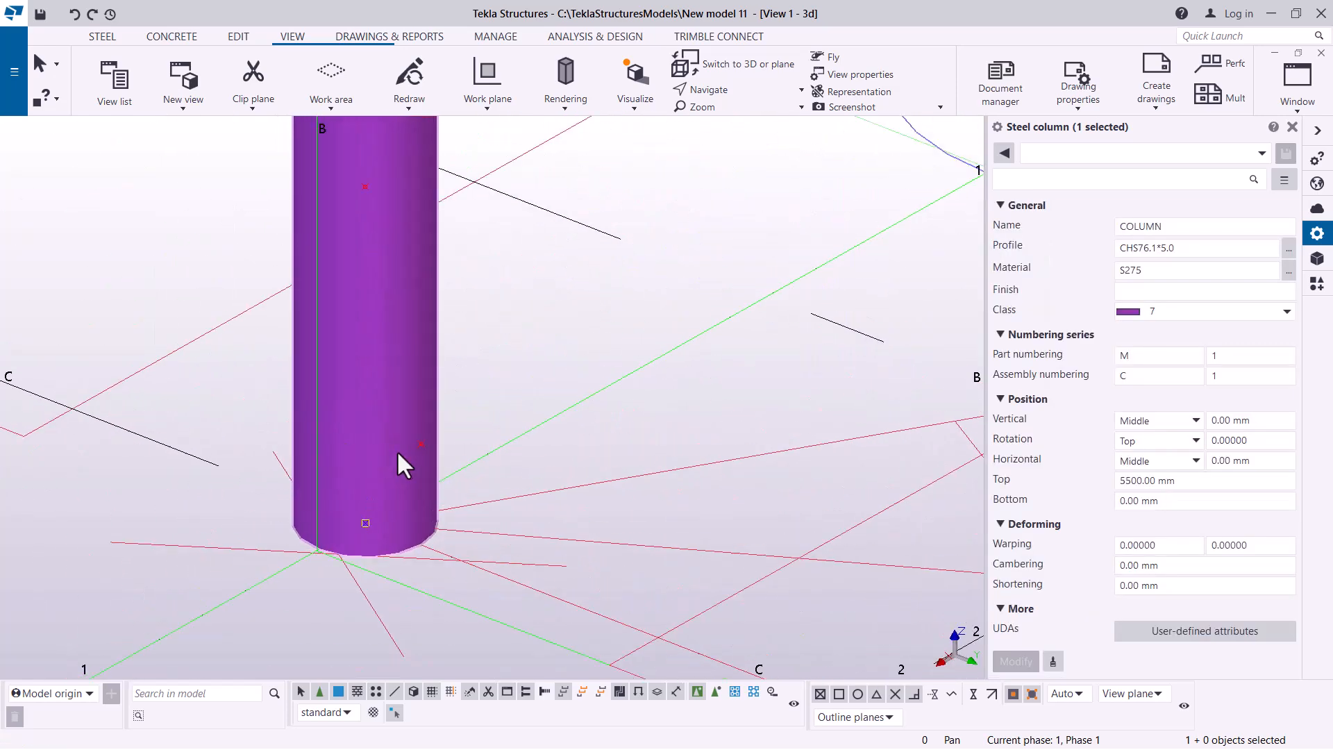
{"action": "scroll", "coordinate": [395, 510], "scroll_direction": "down", "scroll_amount": 5}
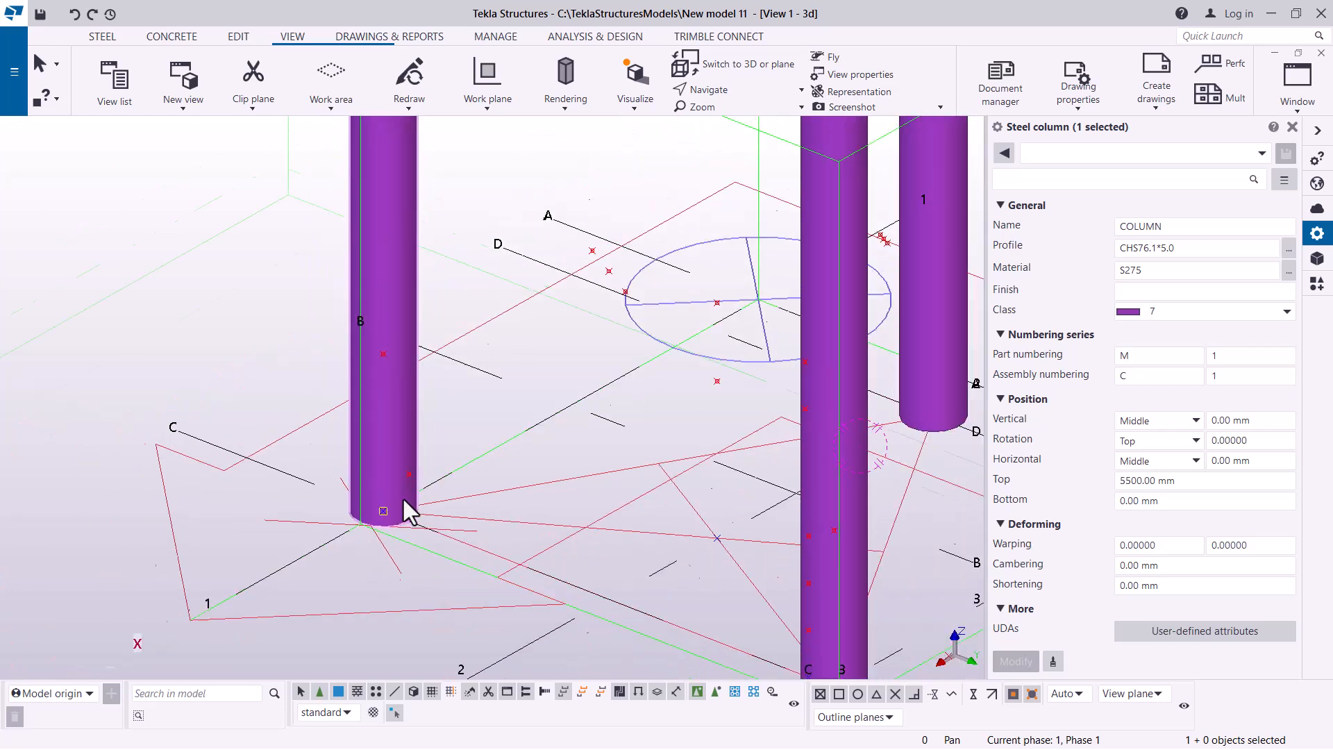
Step: Inspect the first column's base around a view point set on it, and check all three columns at full height
{"action": "left_click", "coordinate": [734, 90]}
{"action": "left_click", "coordinate": [739, 109]}
{"action": "left_click_drag", "start_coordinate": [409, 466], "coordinate": [460, 481]}
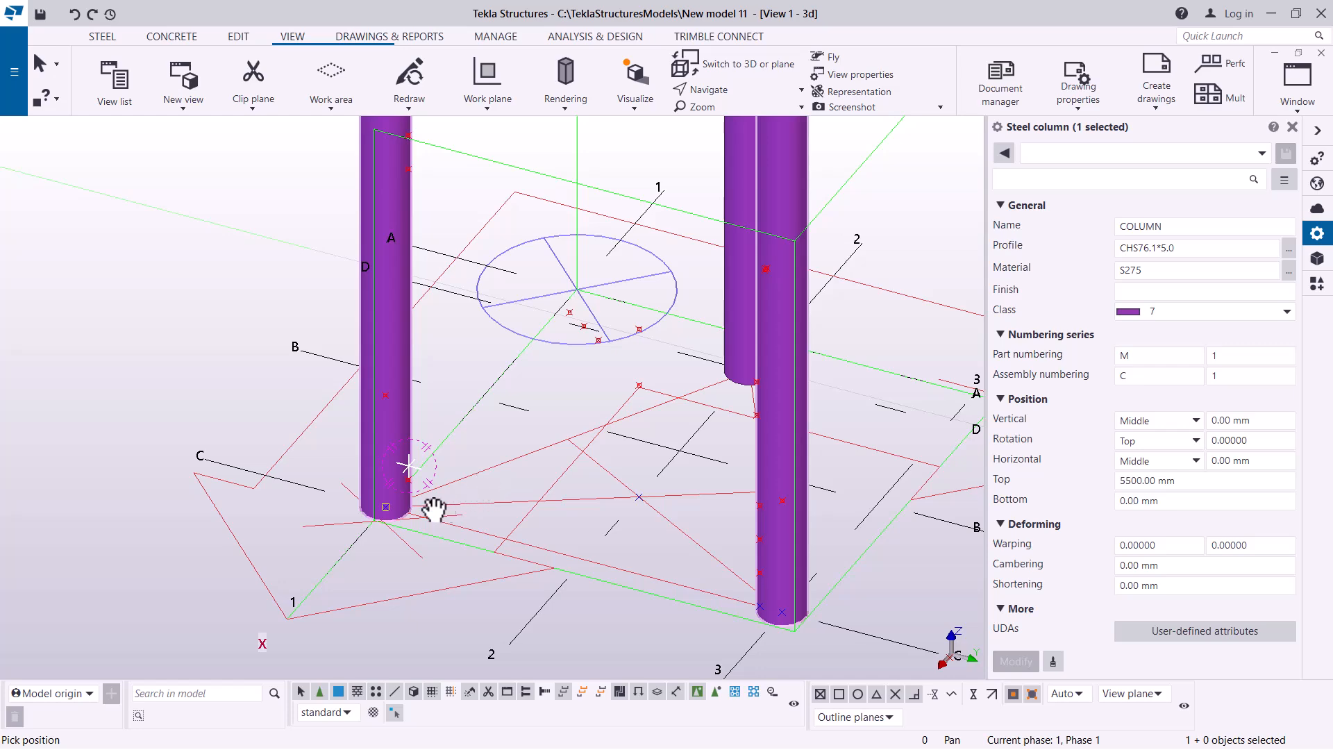
{"action": "scroll", "coordinate": [385, 507], "scroll_direction": "up", "scroll_amount": 5}
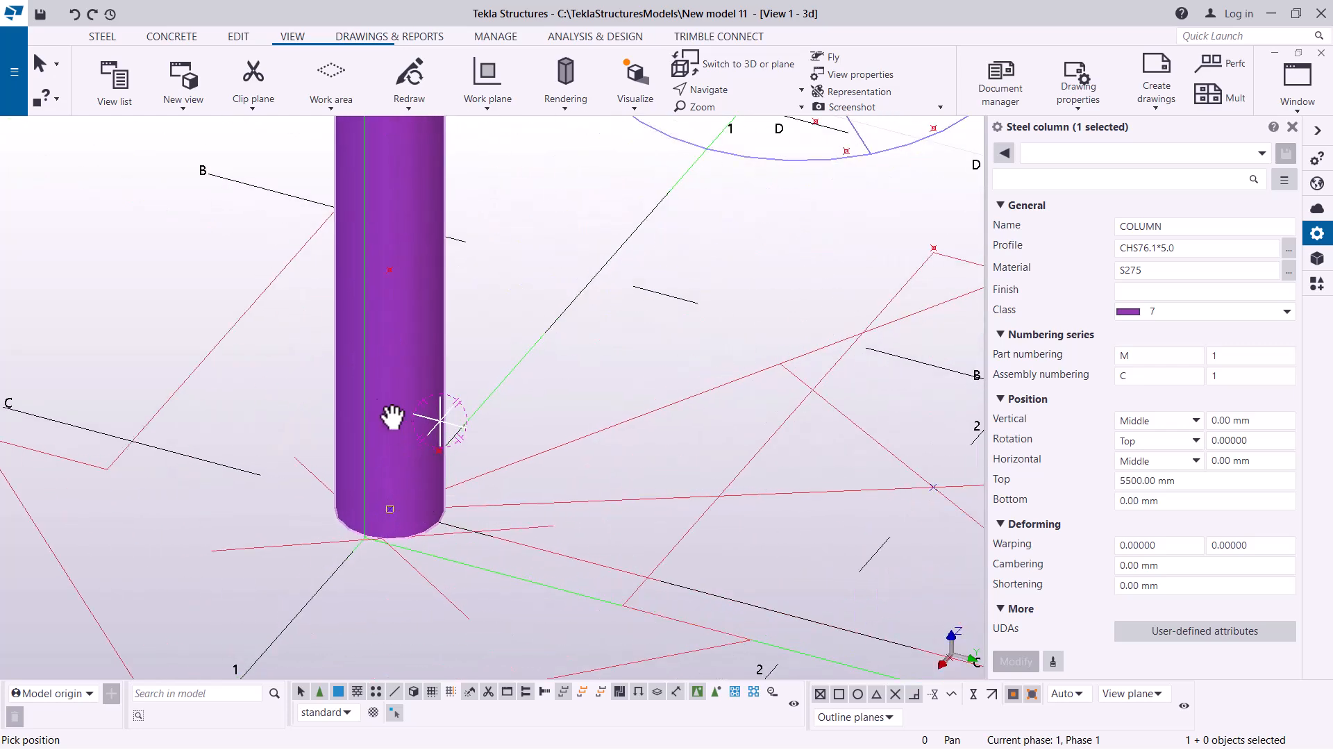
{"action": "scroll", "coordinate": [402, 432], "scroll_direction": "down", "scroll_amount": 2}
{"action": "scroll", "coordinate": [431, 485], "scroll_direction": "up", "scroll_amount": 3}
{"action": "scroll", "coordinate": [381, 441], "scroll_direction": "down", "scroll_amount": 4}
{"action": "scroll", "coordinate": [421, 466], "scroll_direction": "up", "scroll_amount": 2}
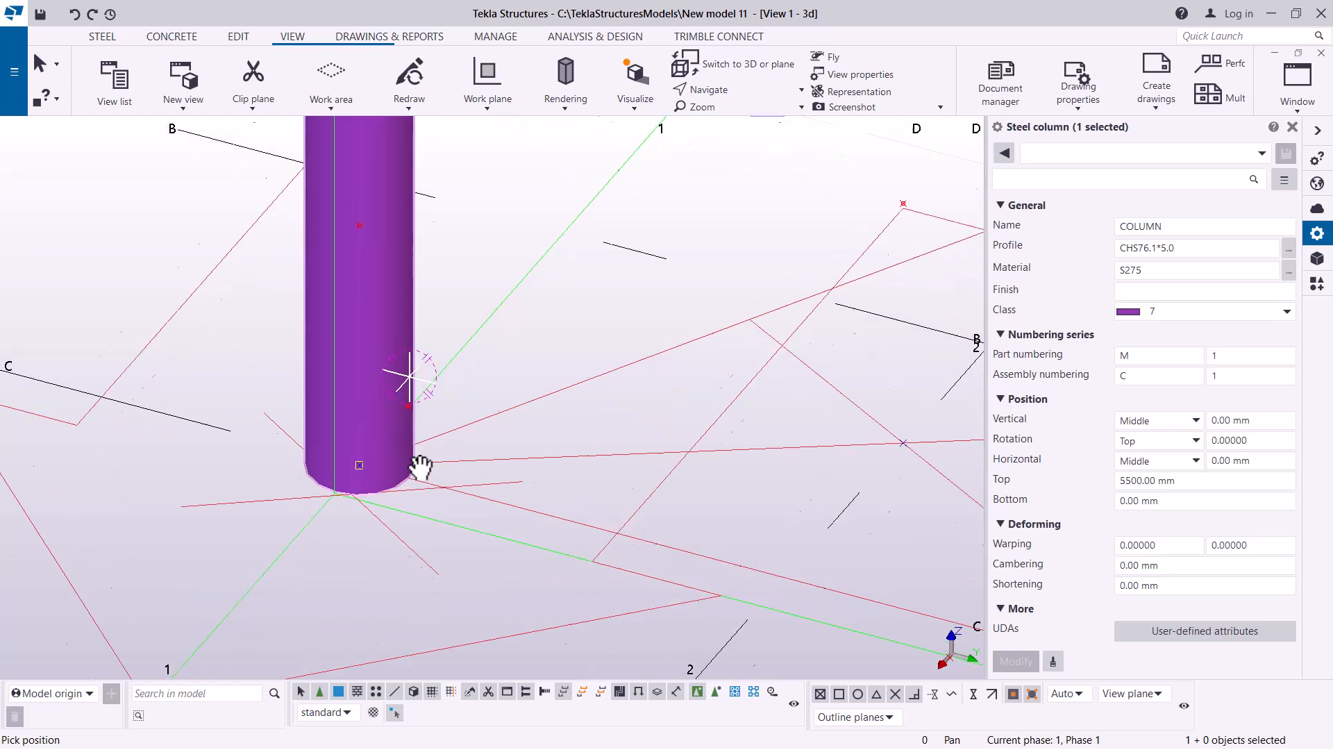
{"action": "right_click", "coordinate": [514, 305]}
{"action": "left_click", "coordinate": [553, 314]}
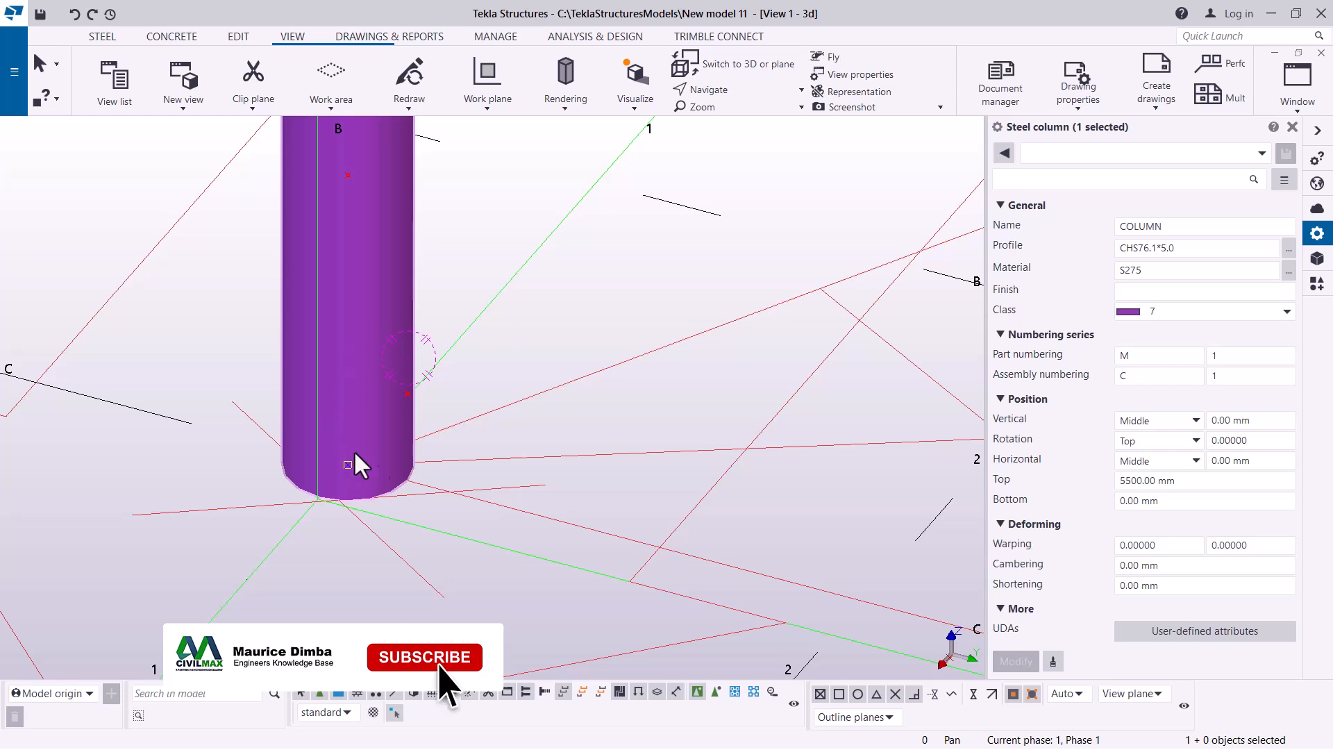
{"action": "scroll", "coordinate": [439, 486], "scroll_direction": "down", "scroll_amount": 5}
{"action": "scroll", "coordinate": [552, 500], "scroll_direction": "down", "scroll_amount": 10}
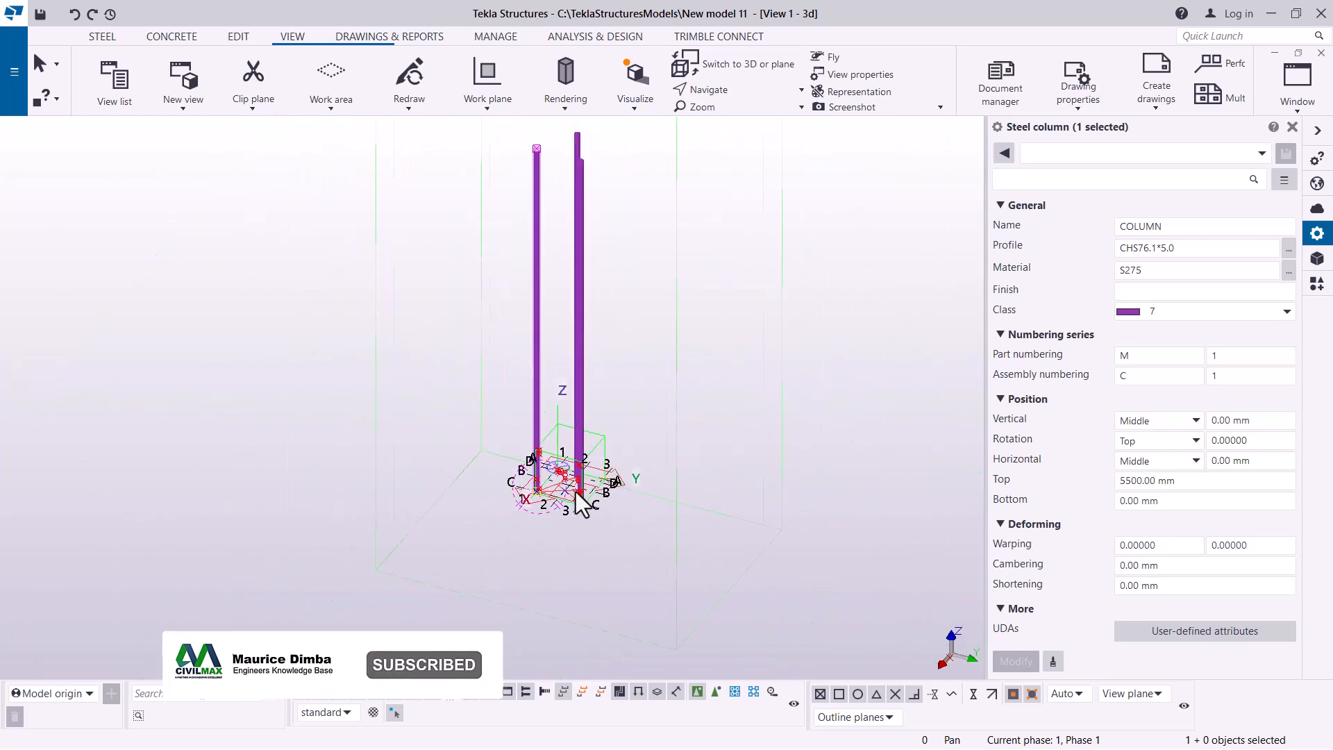
Step: Examine the tops and bases of the three columns with the column at grid corner C/3 selected, and clear the selection
{"action": "scroll", "coordinate": [564, 334], "scroll_direction": "up", "scroll_amount": 10}
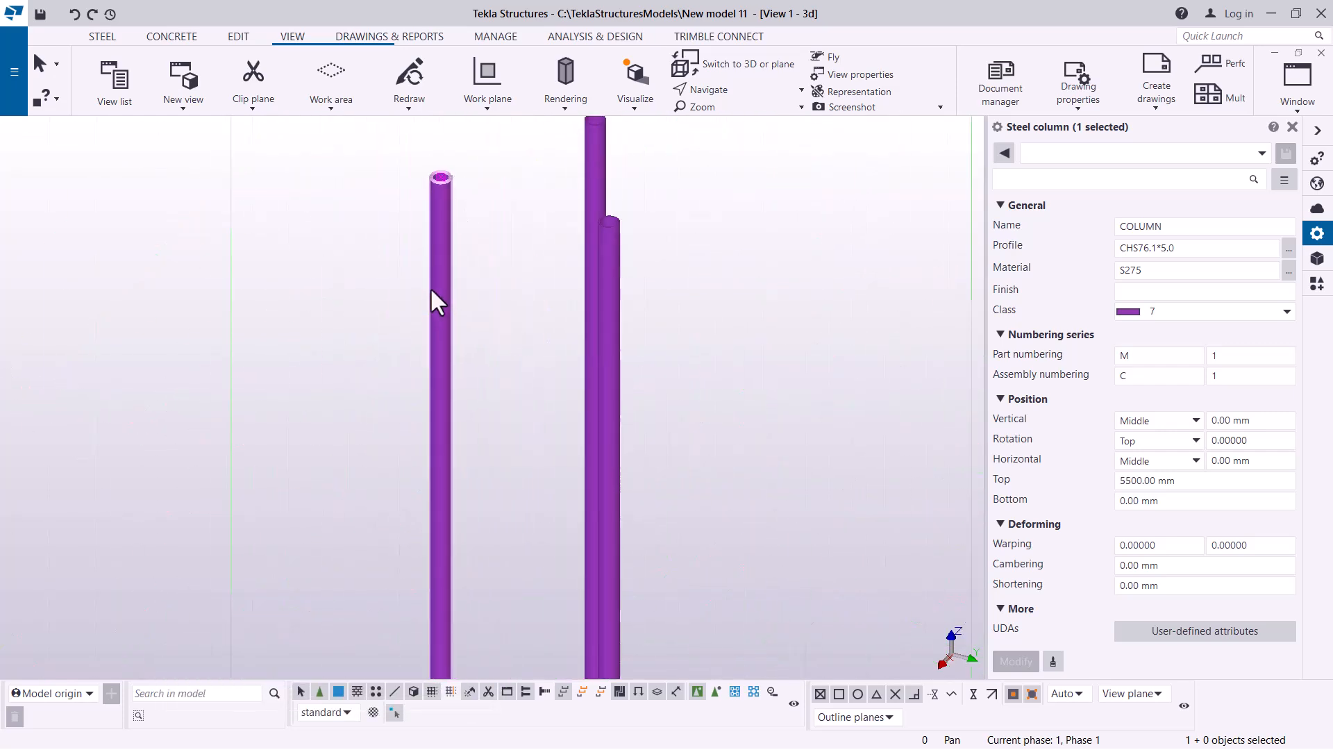
{"action": "left_click", "coordinate": [608, 456]}
{"action": "scroll", "coordinate": [545, 327], "scroll_direction": "down", "scroll_amount": 8}
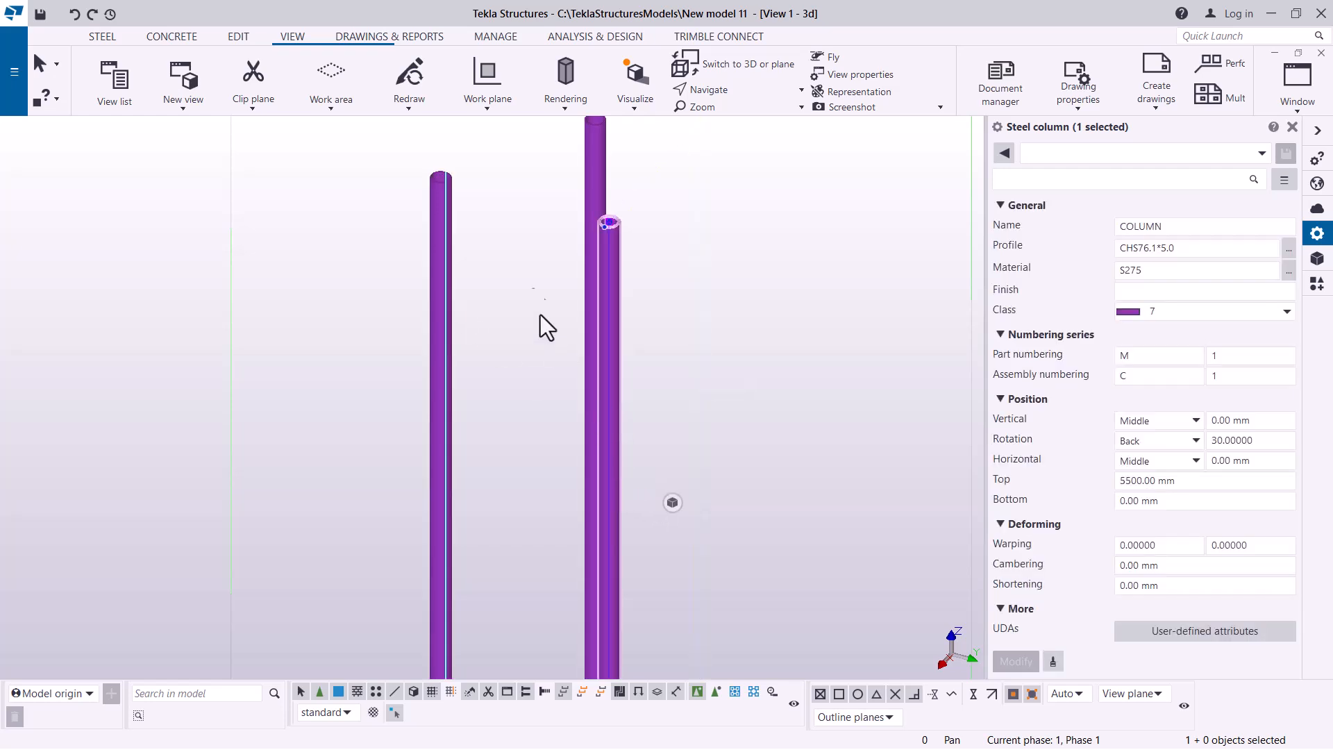
{"action": "scroll", "coordinate": [528, 596], "scroll_direction": "up", "scroll_amount": 10}
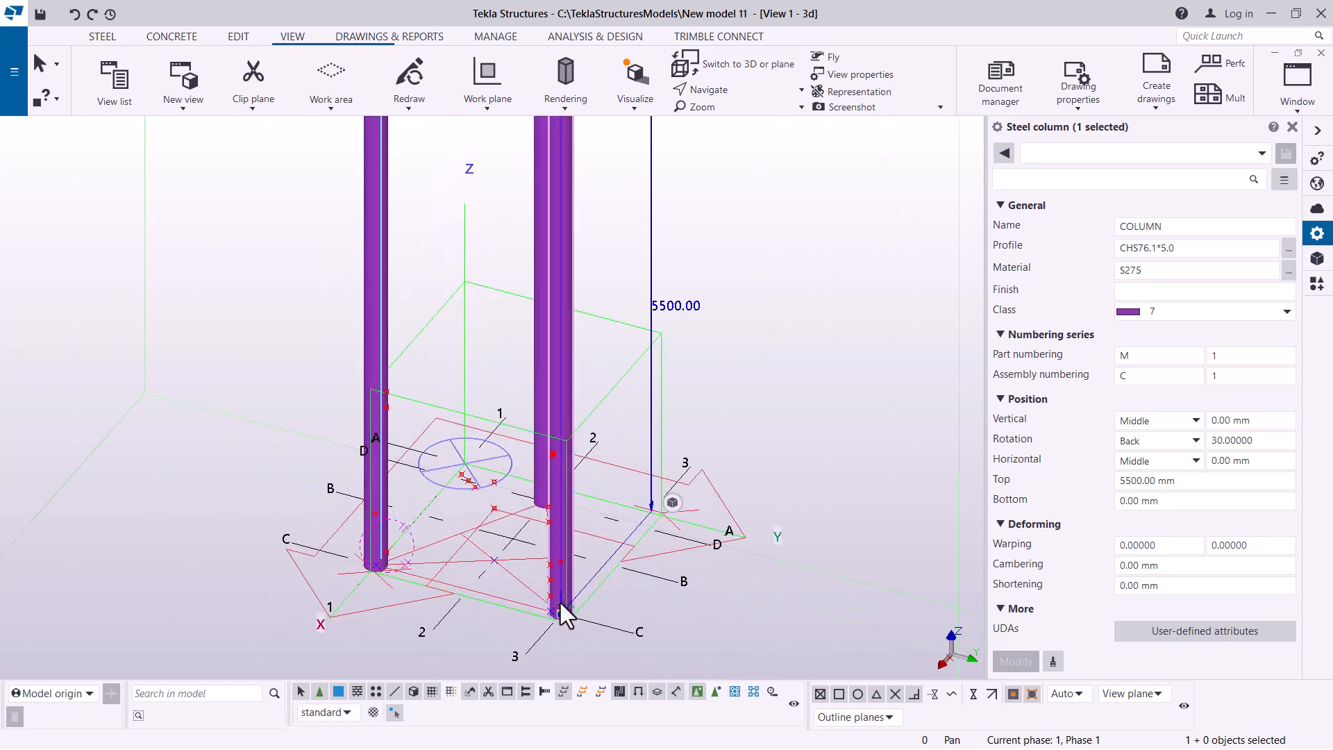
{"action": "scroll", "coordinate": [560, 622], "scroll_direction": "up", "scroll_amount": 4}
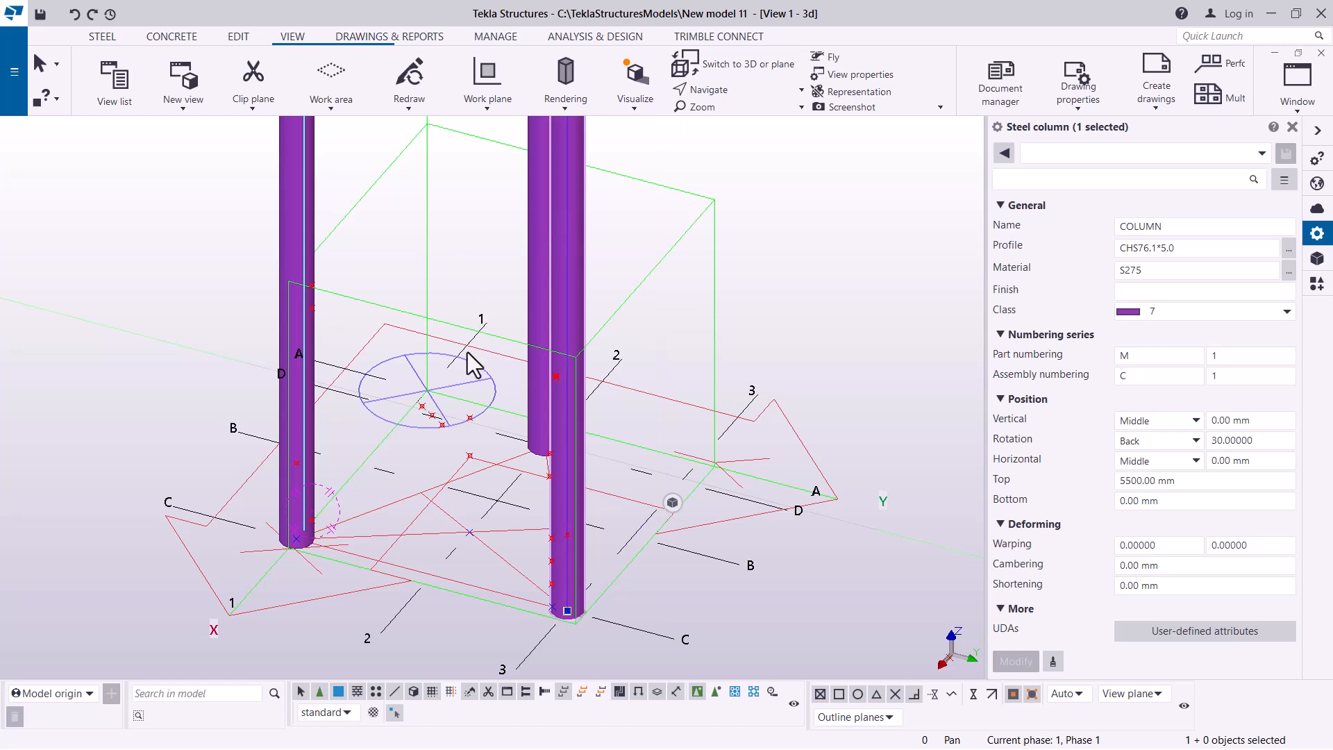
{"action": "right_click", "coordinate": [515, 403]}
{"action": "left_click", "coordinate": [796, 204]}
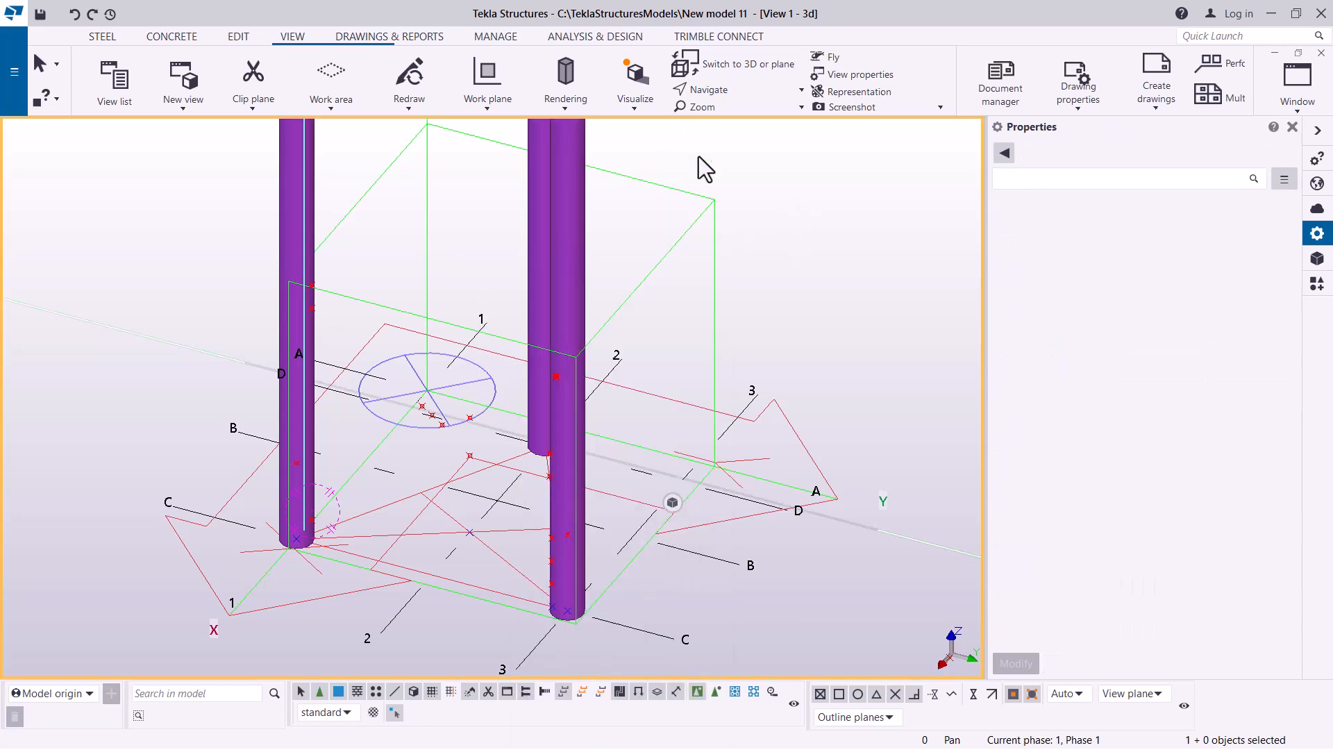
{"action": "left_click", "coordinate": [722, 92]}
{"action": "left_click", "coordinate": [724, 115]}
{"action": "mouse_move", "coordinate": [586, 393]}
{"action": "left_mouse_down"}
{"action": "mouse_move", "coordinate": [509, 384]}
{"action": "mouse_move", "coordinate": [526, 392]}
{"action": "left_mouse_up"}
{"action": "right_click", "coordinate": [858, 227]}
{"action": "left_click", "coordinate": [893, 238]}
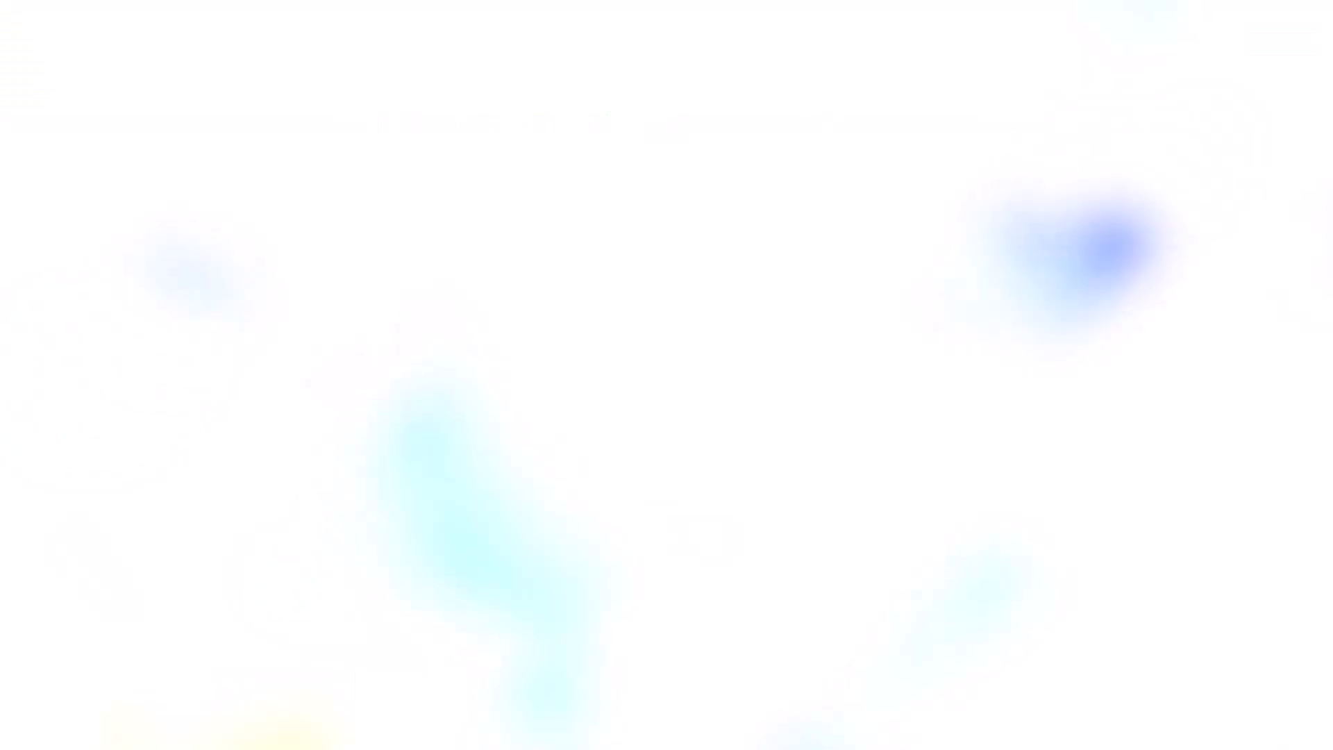